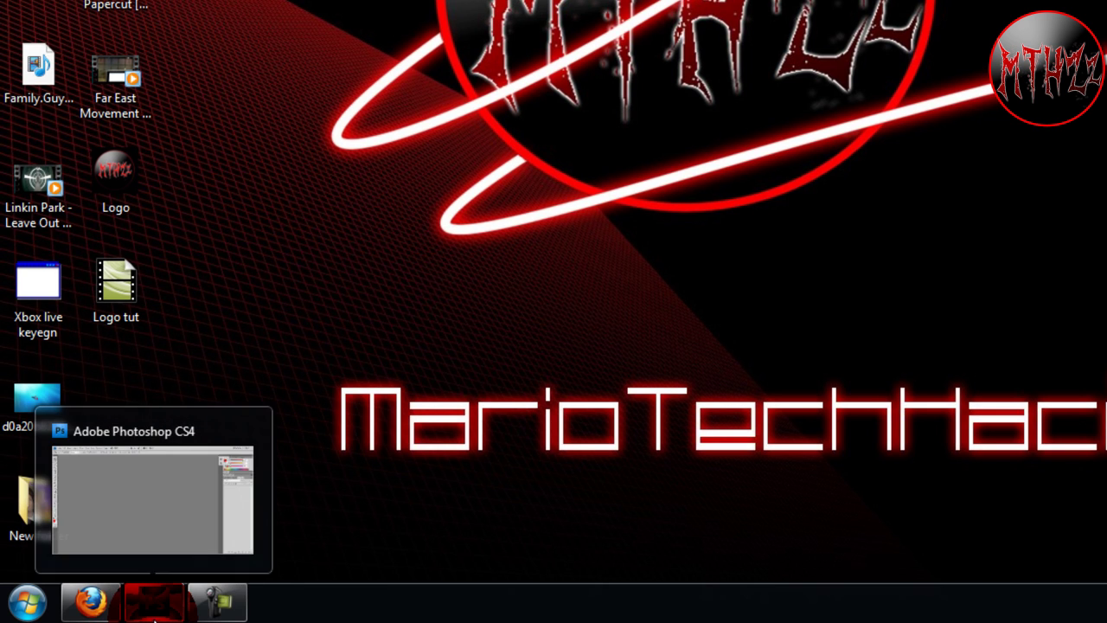
Create a new 500×500 px, 72 ppi transparent document named 'Logo'.
click(153, 602)
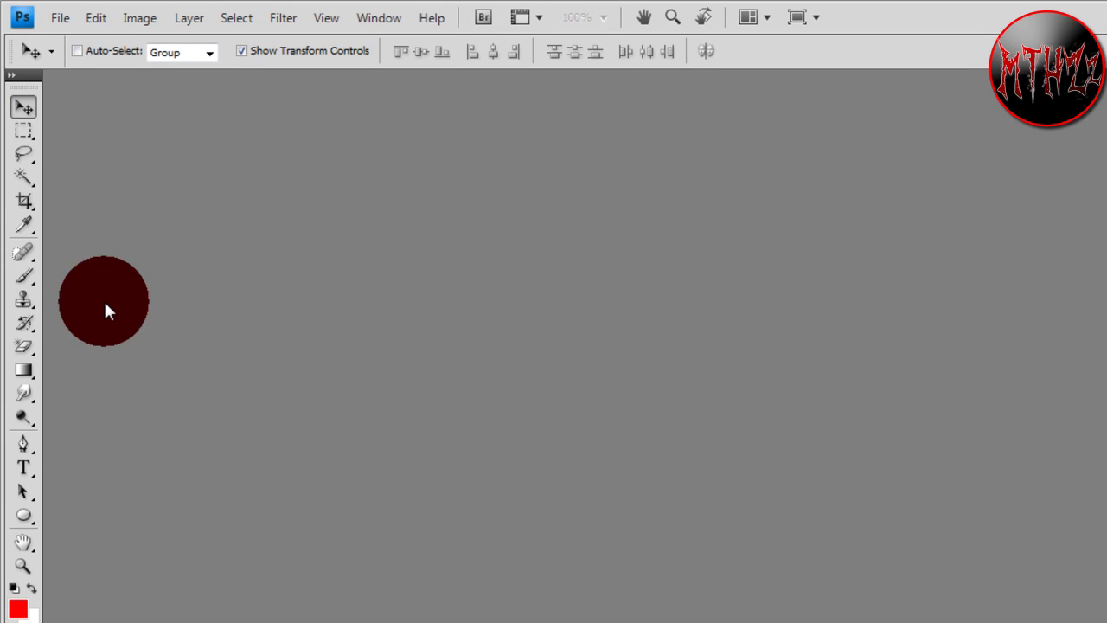
click(61, 17)
click(78, 38)
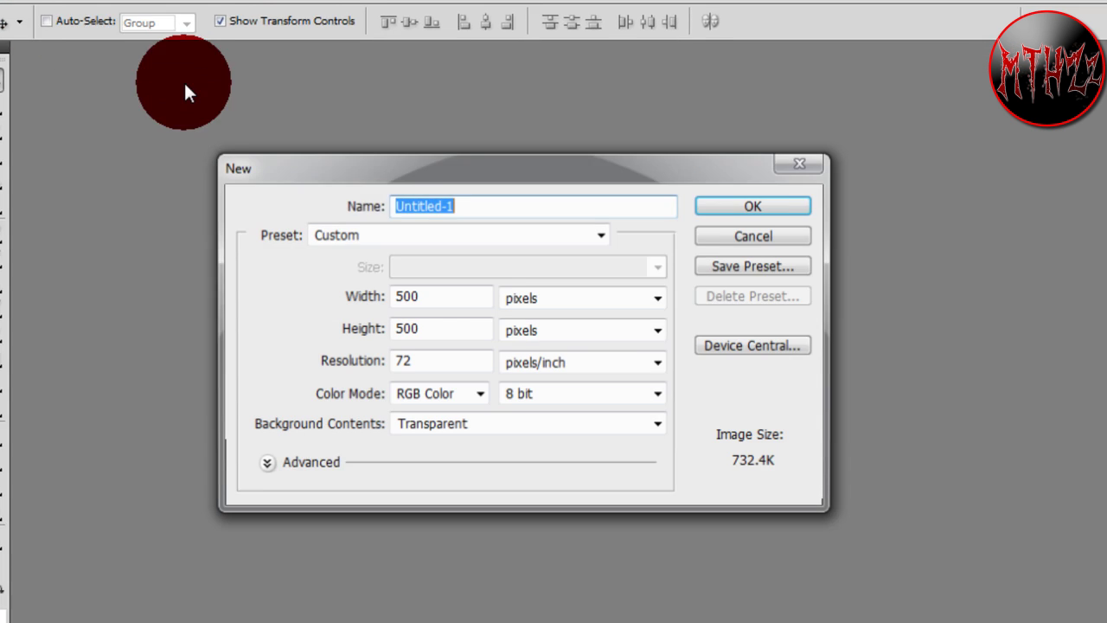
click(437, 205)
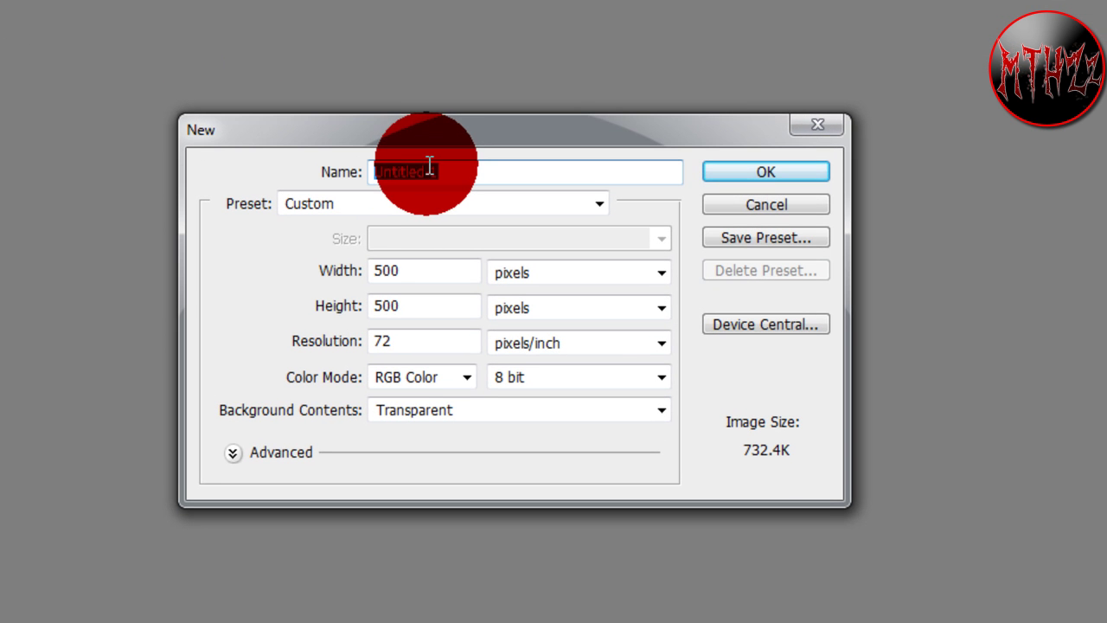
text(Logo)
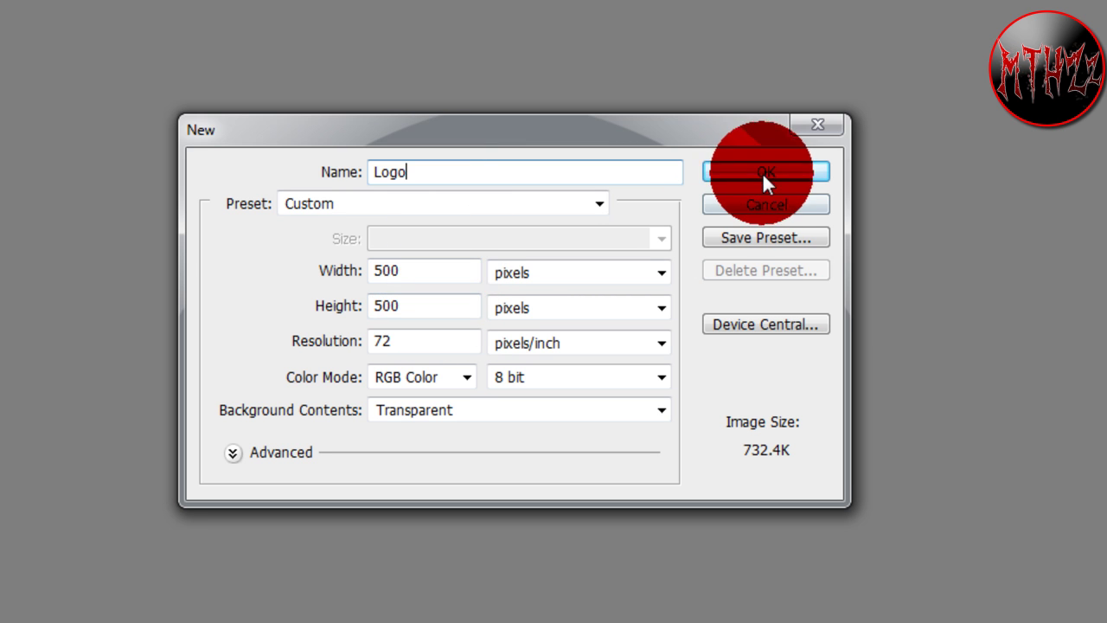
click(789, 172)
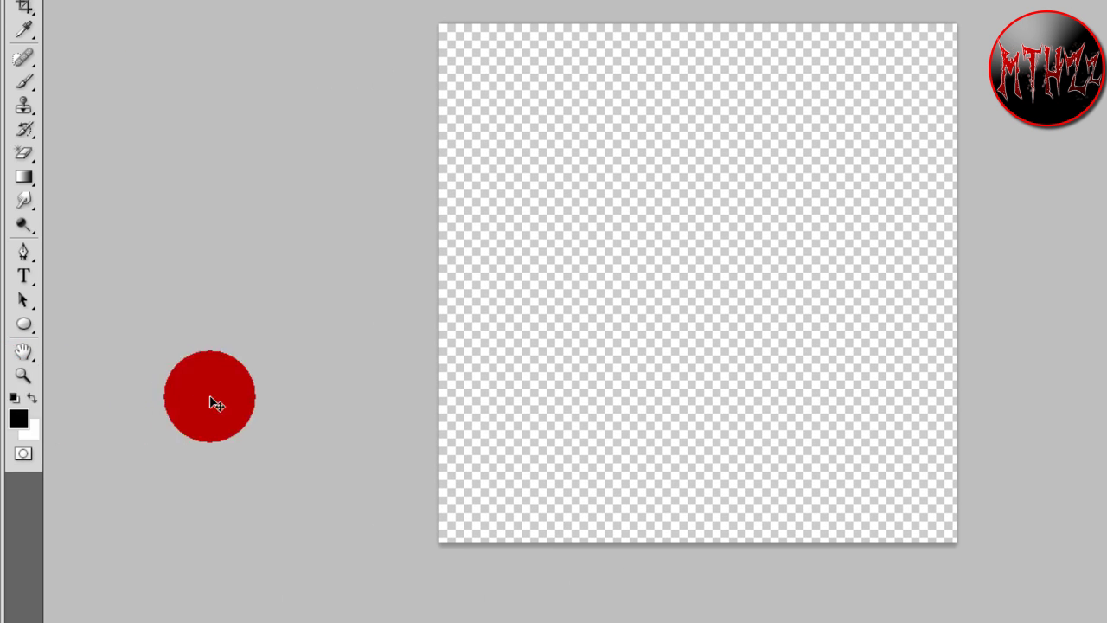
Make black the background colour so the canvas can be filled solid black.
click(33, 395)
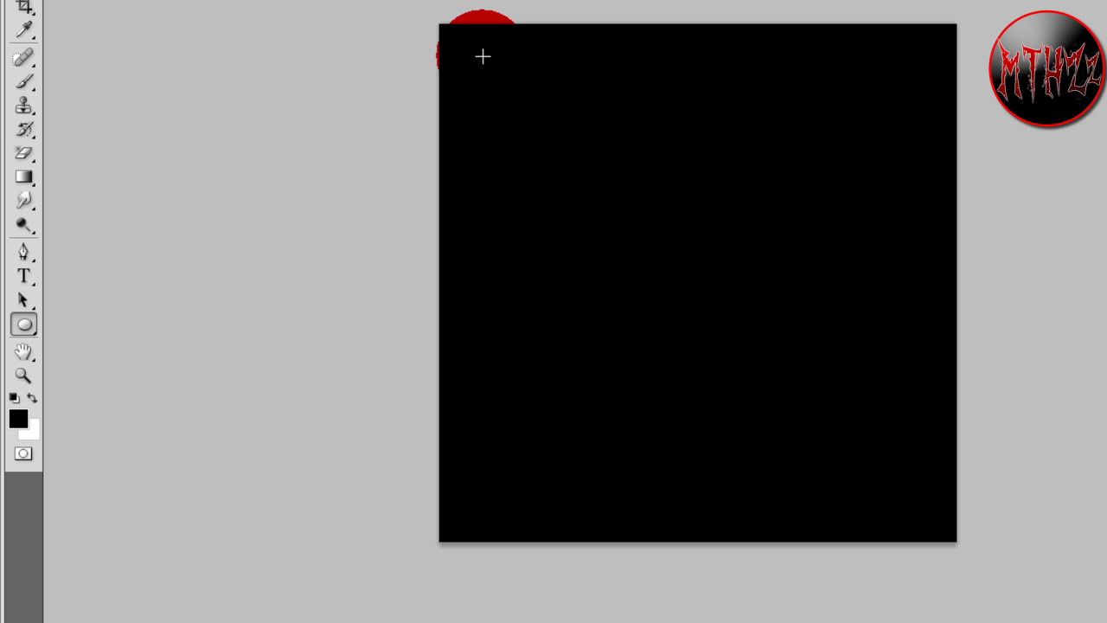
Draw a large circle with the Ellipse tool, nudge it down, and rasterize the Shape 1 layer.
drag(482, 56, 908, 575)
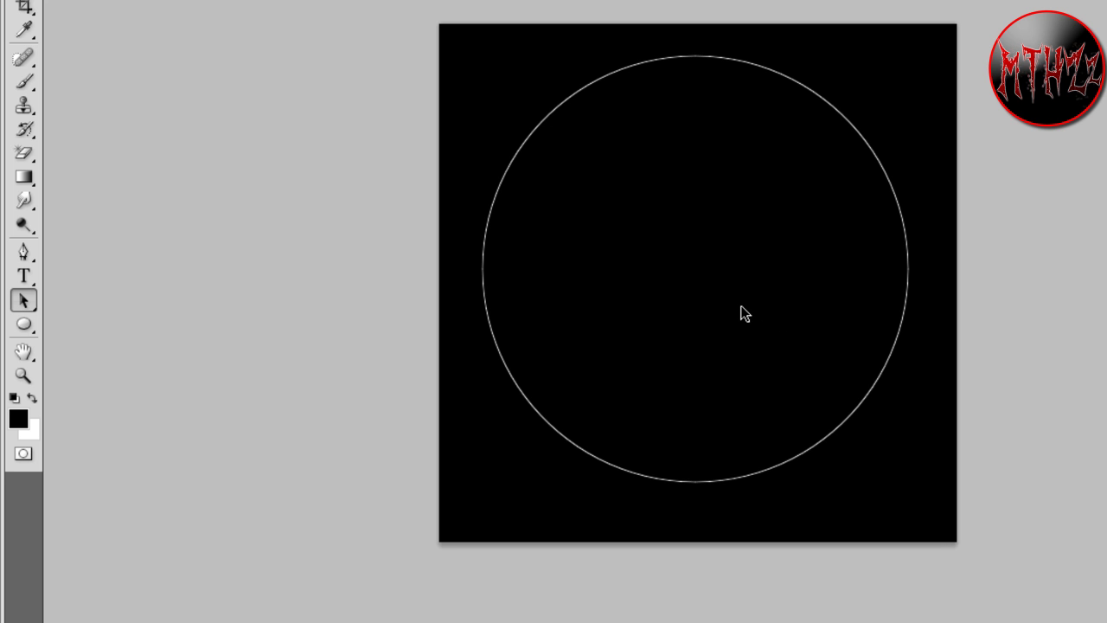
drag(741, 313, 739, 324)
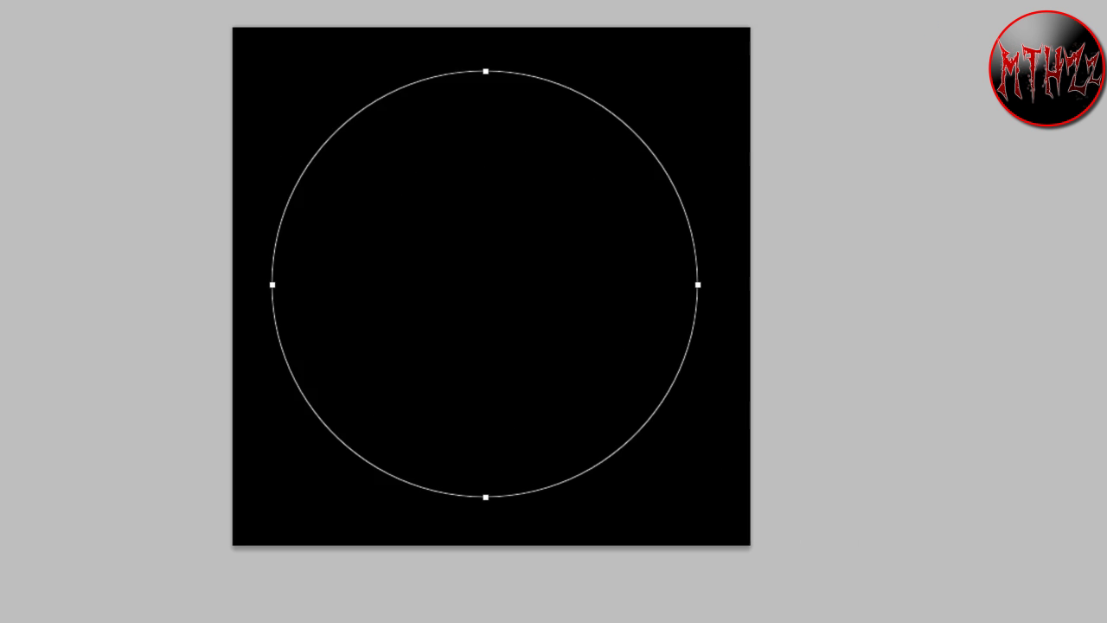
click(1037, 165)
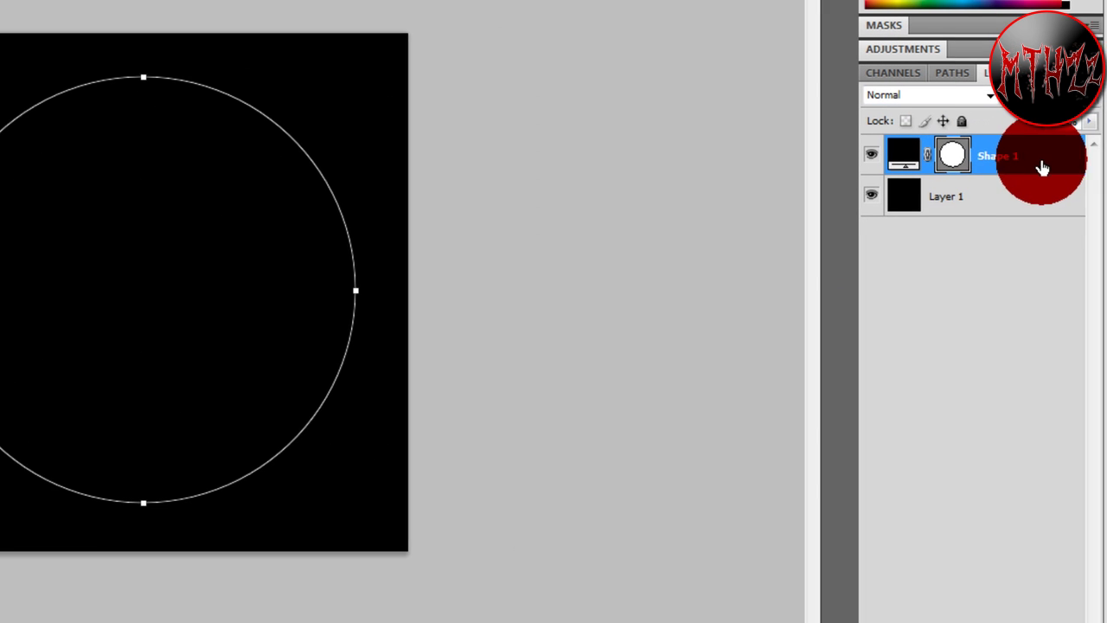
right_click(1040, 164)
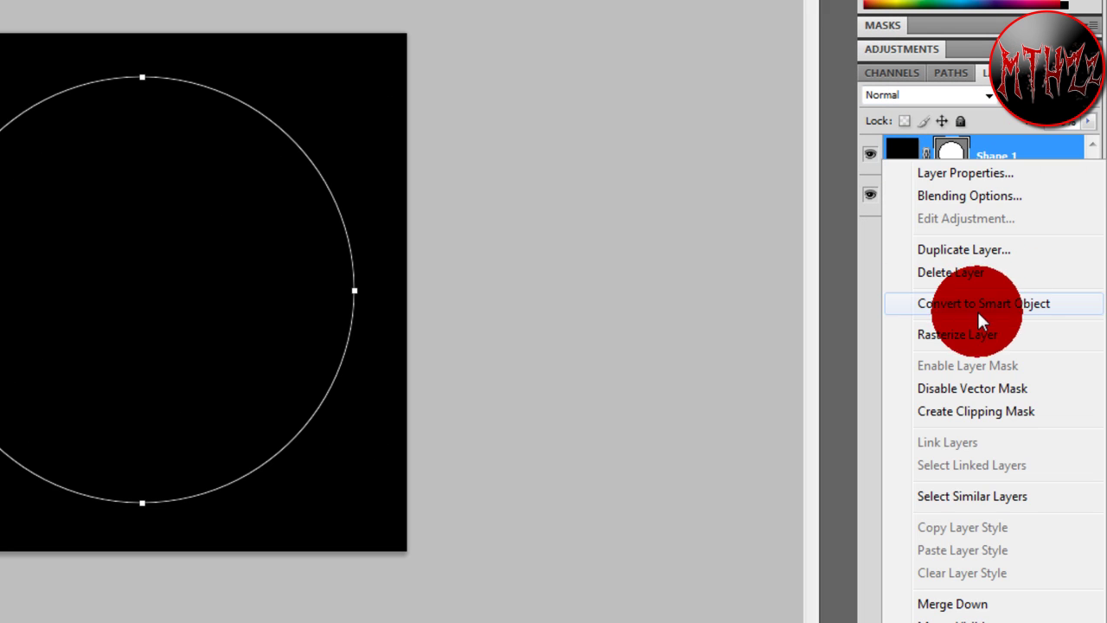
click(969, 334)
click(1065, 164)
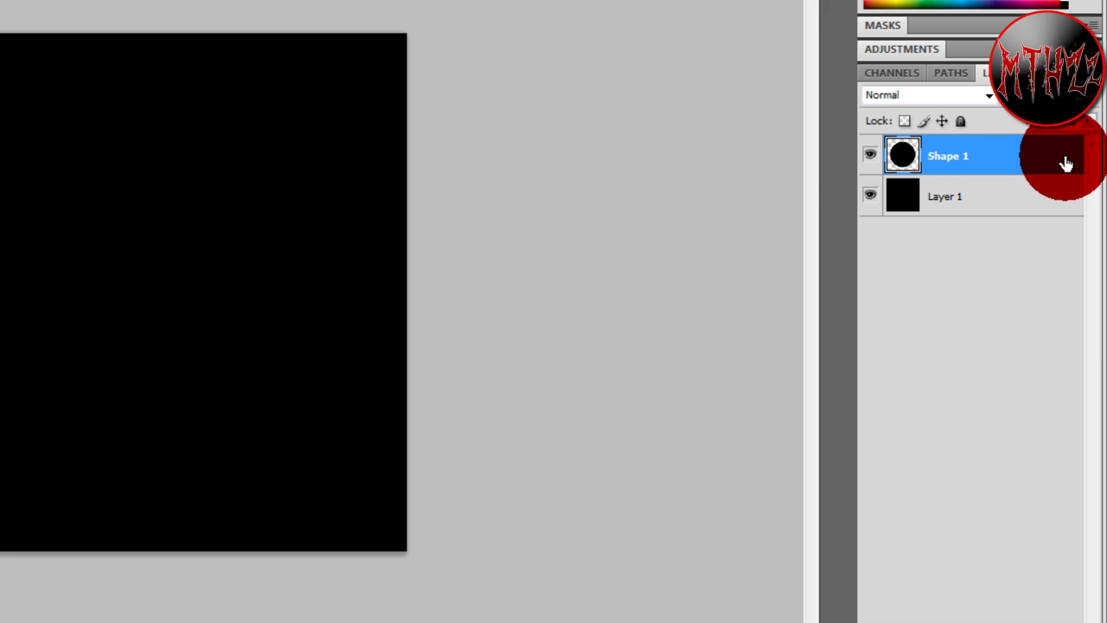
Add a gradient-filled Stroke to Shape 1 with the gradient scale at 150%.
double_click(1064, 163)
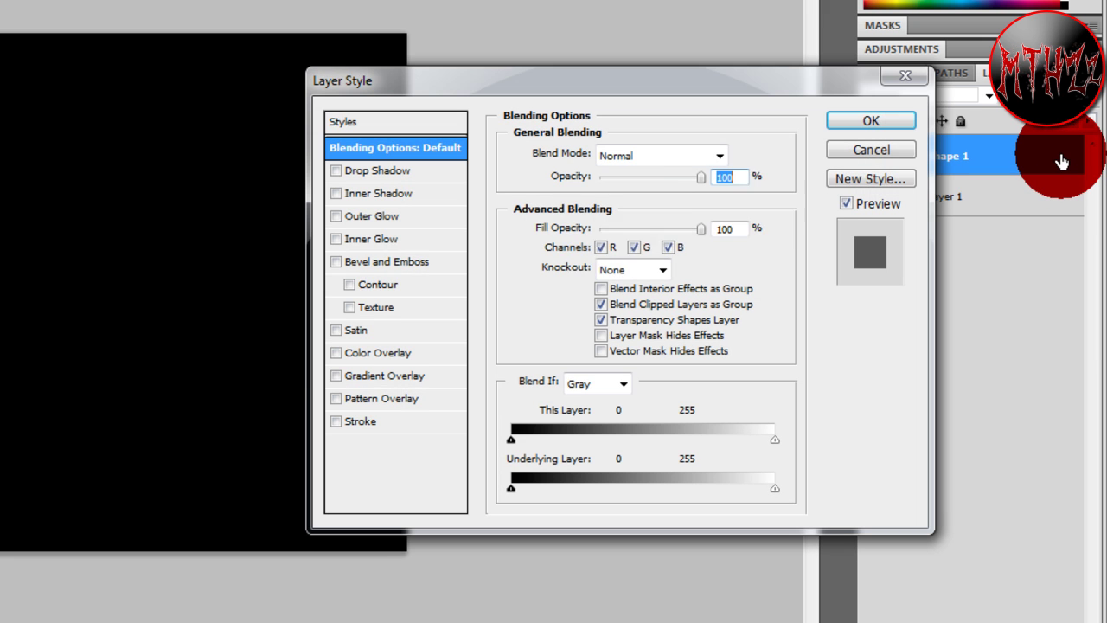
click(376, 421)
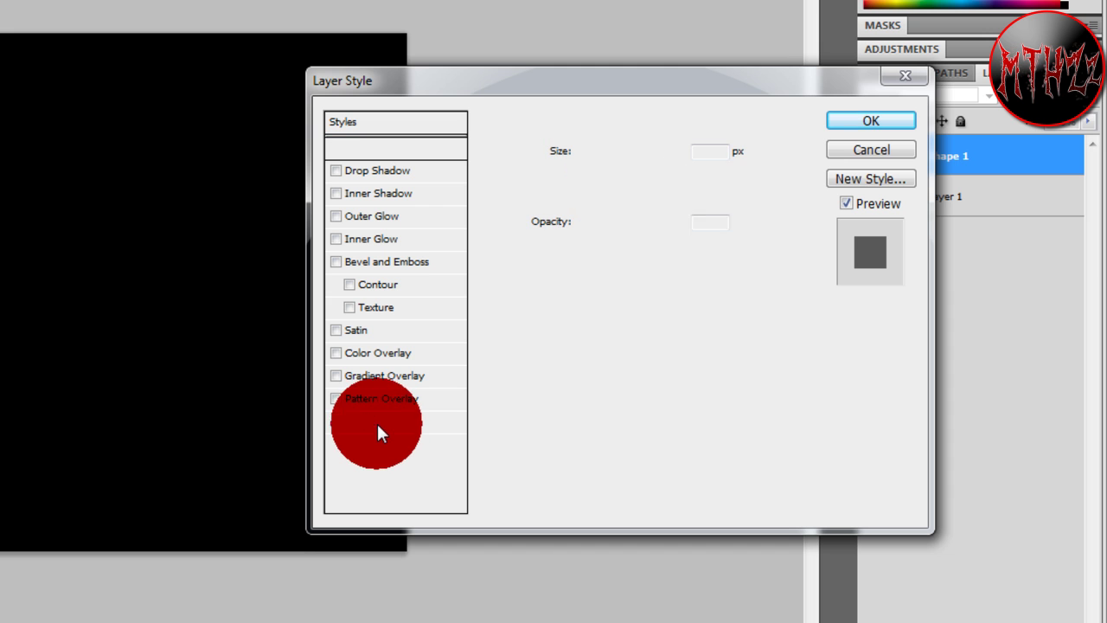
click(595, 257)
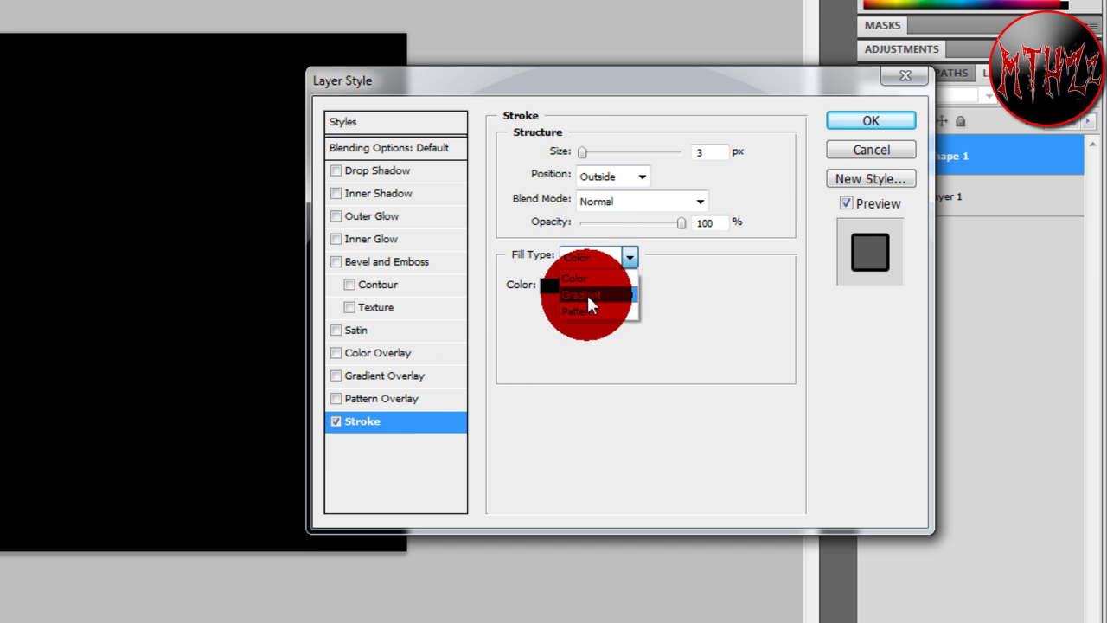
click(587, 294)
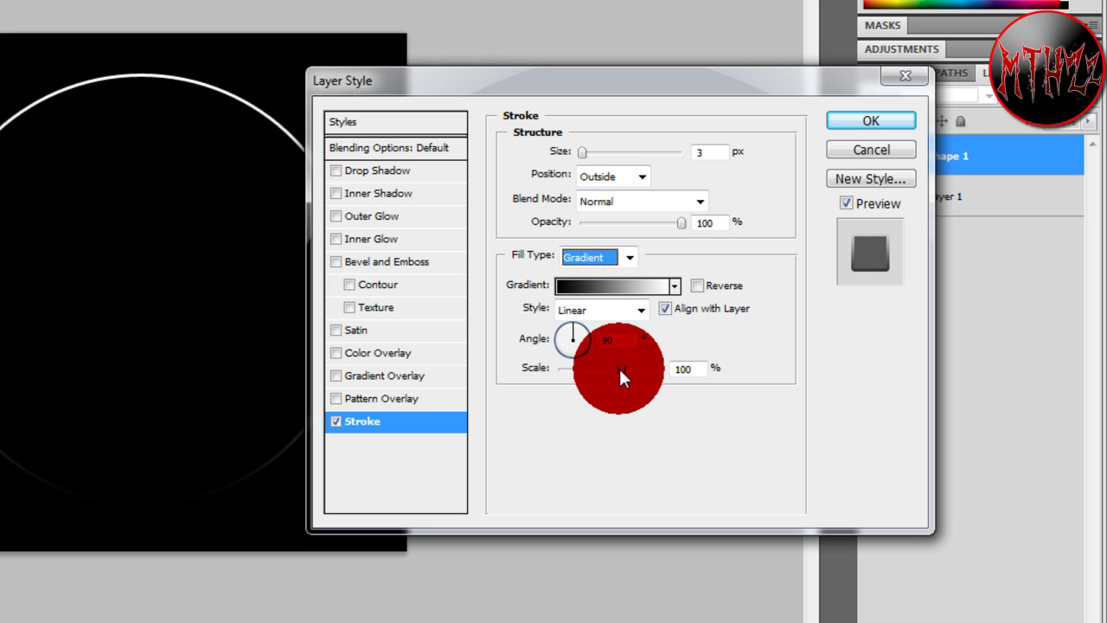
drag(618, 366, 674, 365)
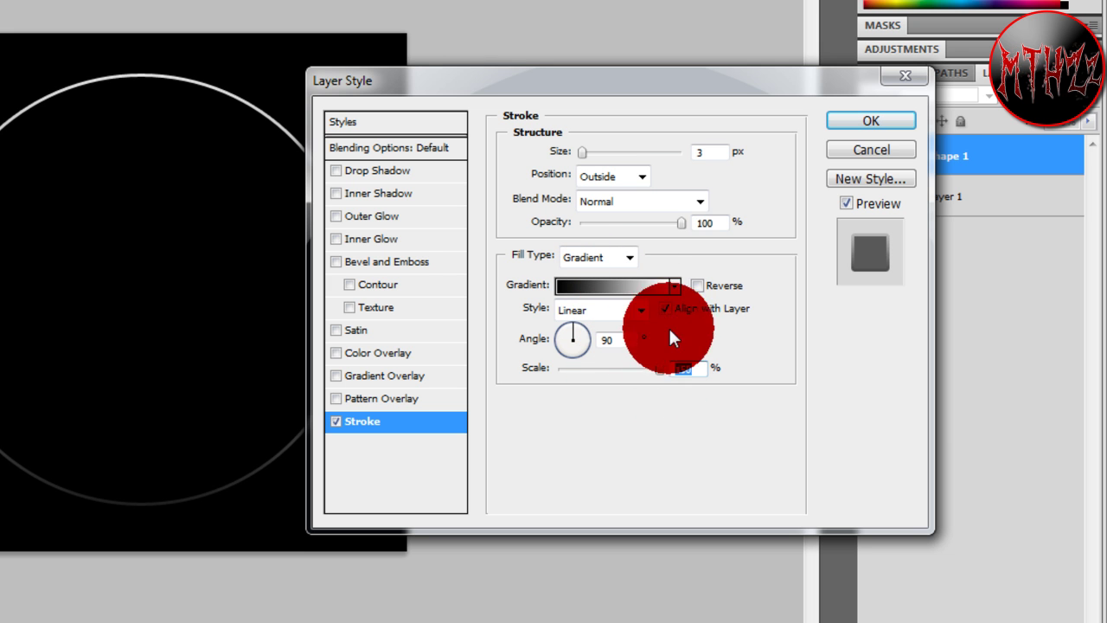
Set the stroke gradient to black-to-red (d21818) and widen the stroke to 5 px.
click(628, 286)
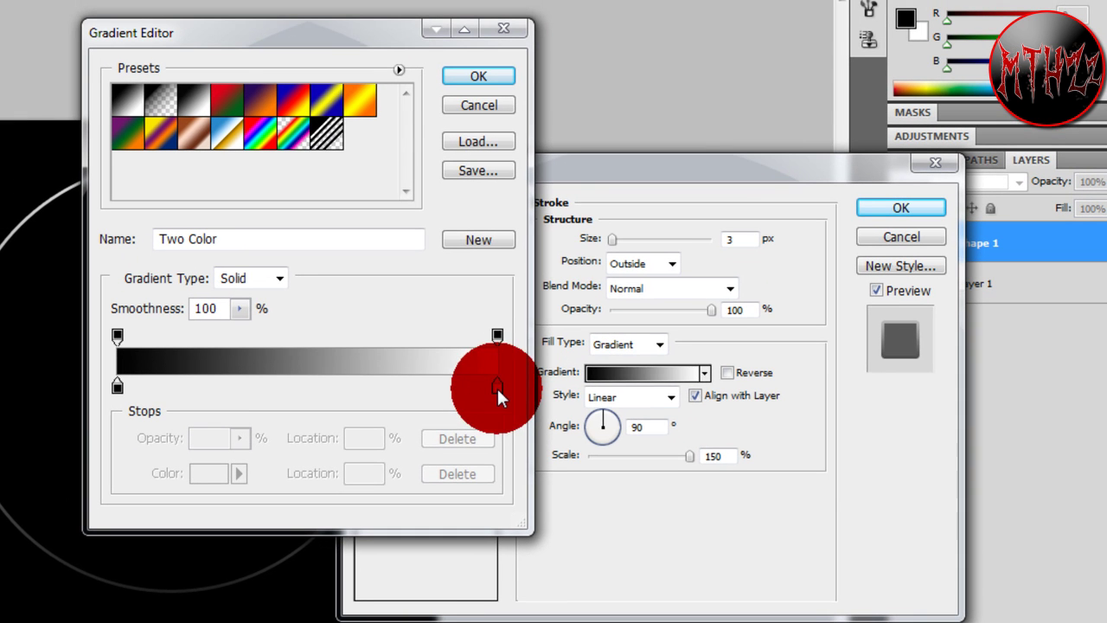
double_click(497, 386)
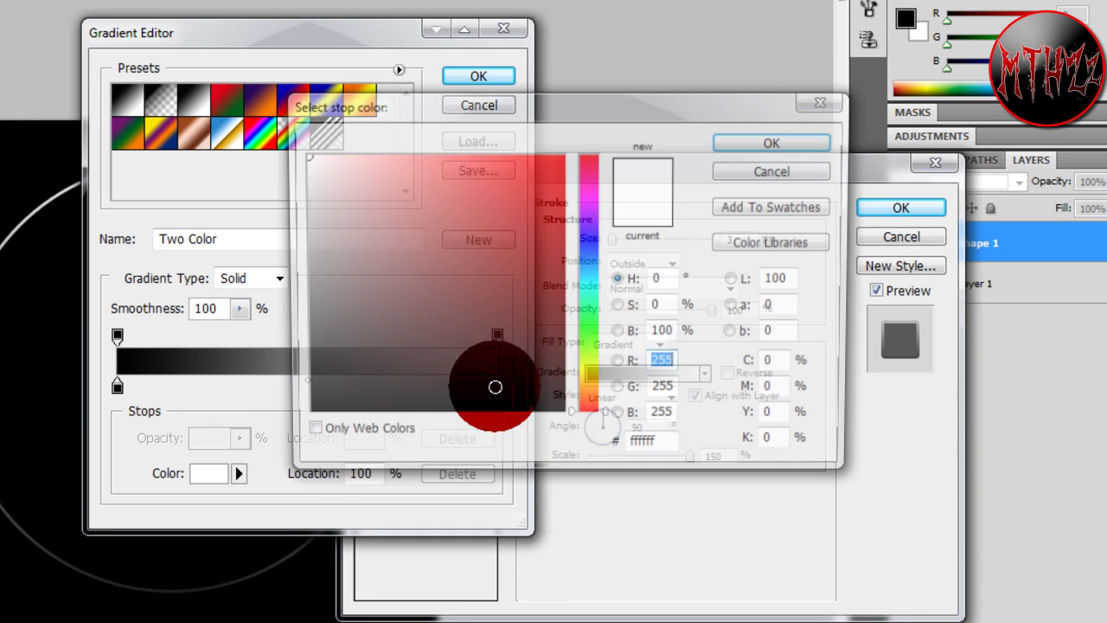
click(447, 297)
mouse_move(521, 251)
mouse_down()
mouse_move(550, 213)
mouse_move(536, 201)
mouse_up()
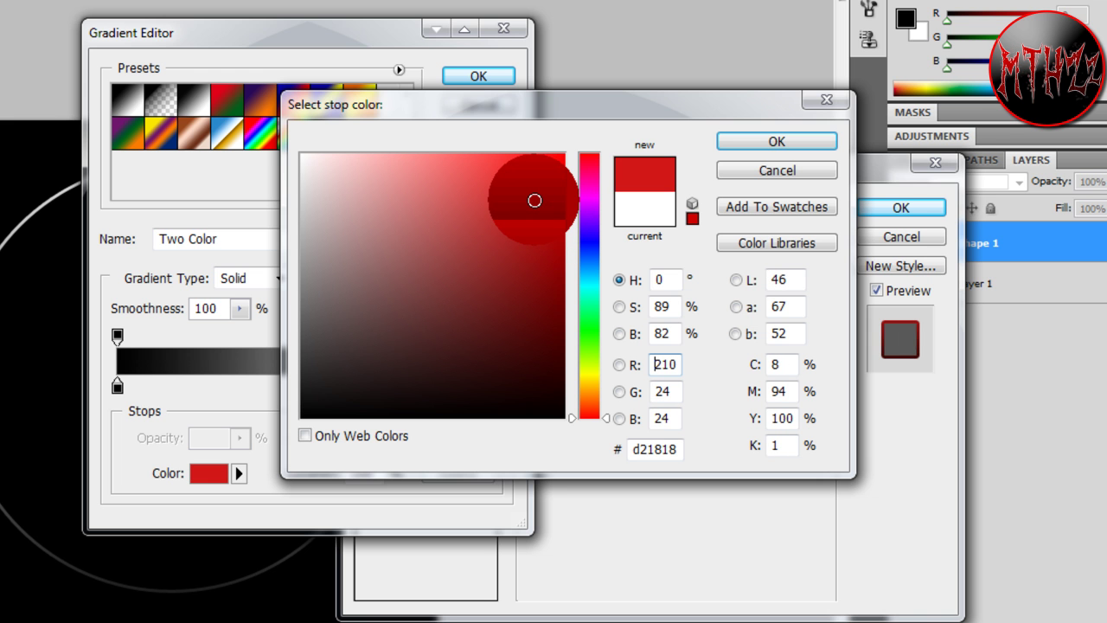
key(Return)
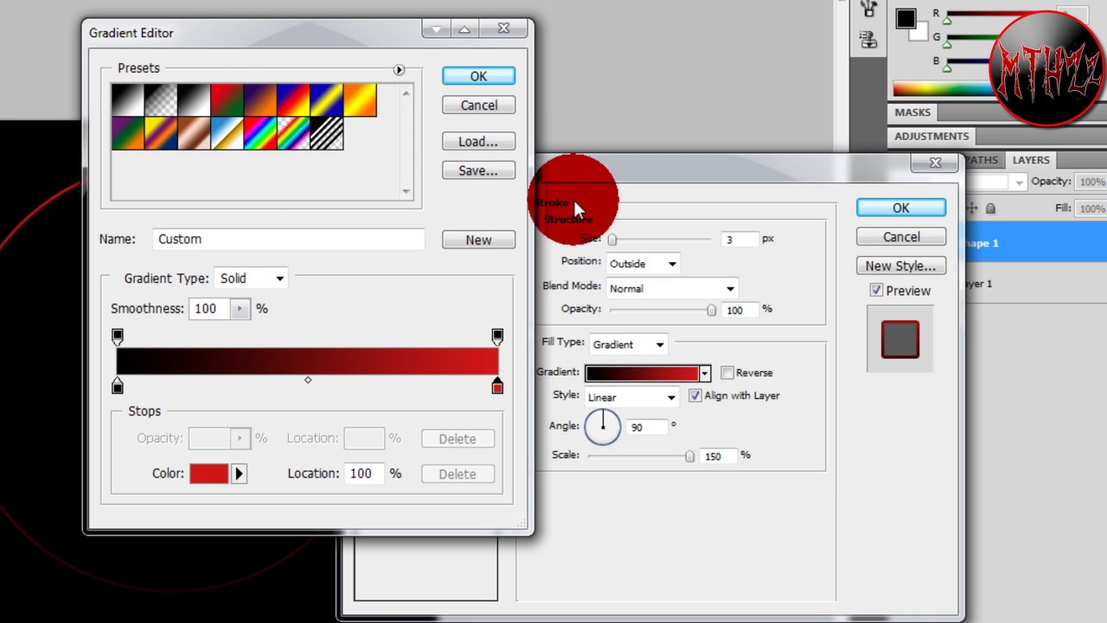
key(Return)
click(739, 238)
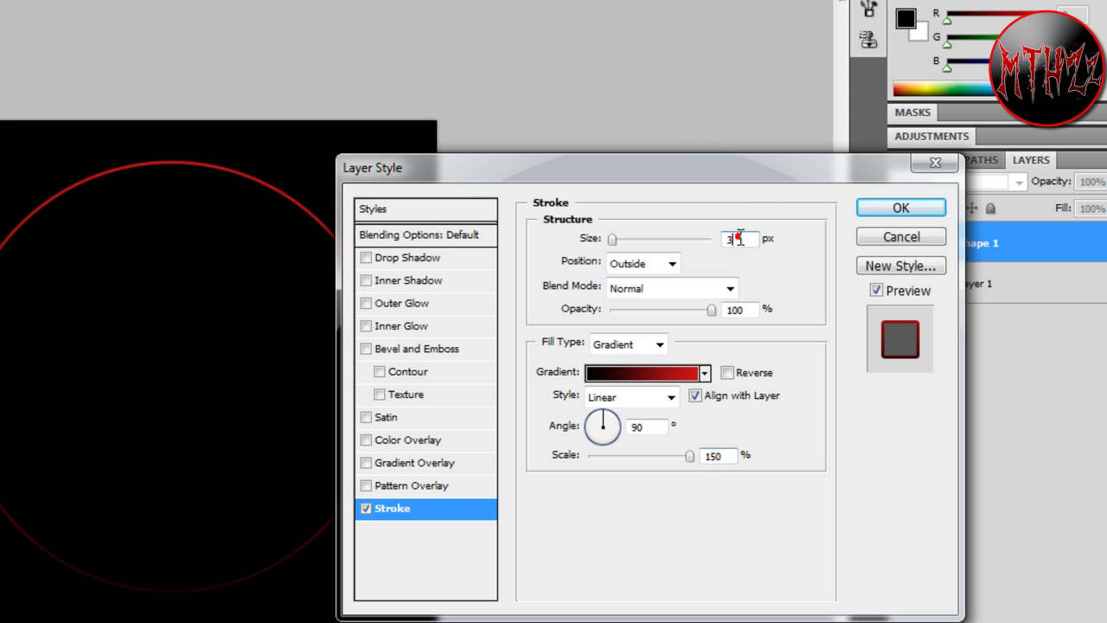
text(5)
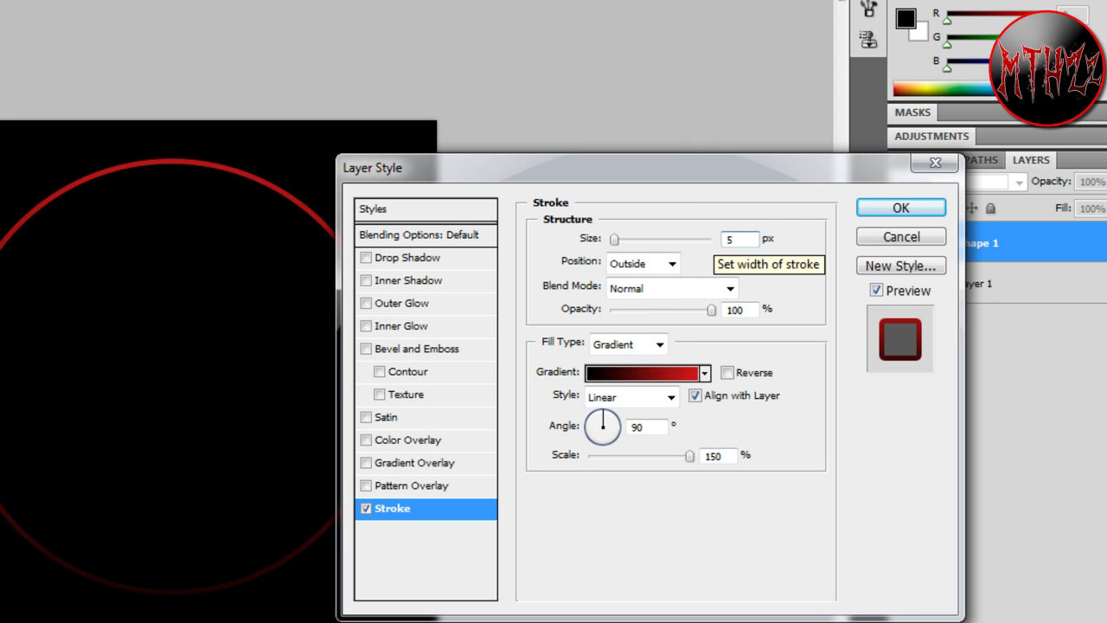
Add a large, soft Bevel and Emboss to the circle and apply the layer styles.
click(392, 347)
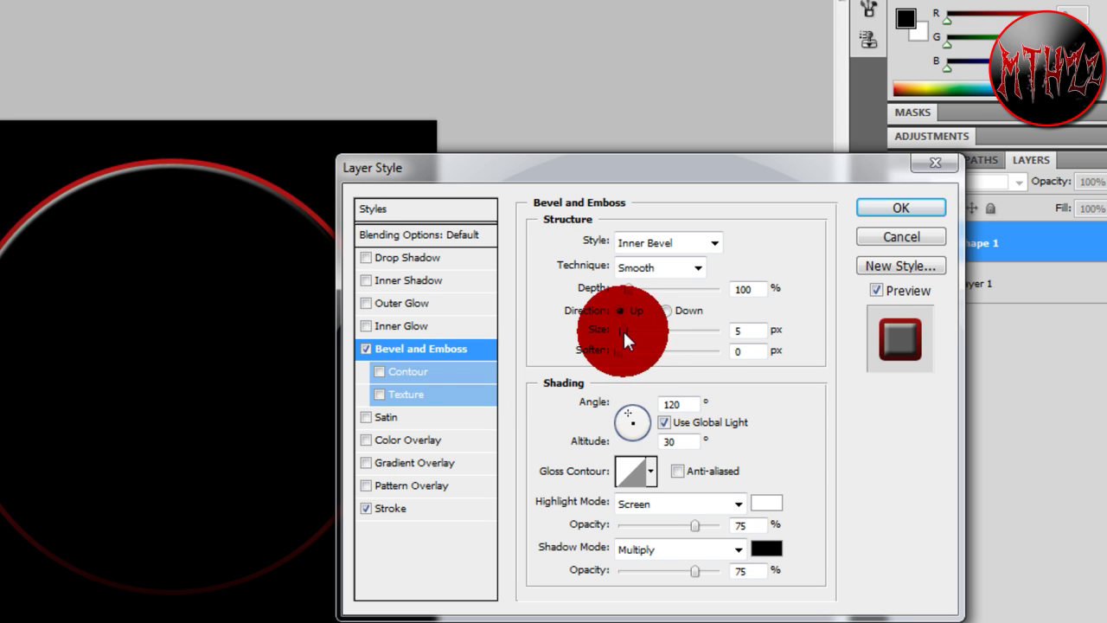
drag(623, 329, 740, 326)
key(Return)
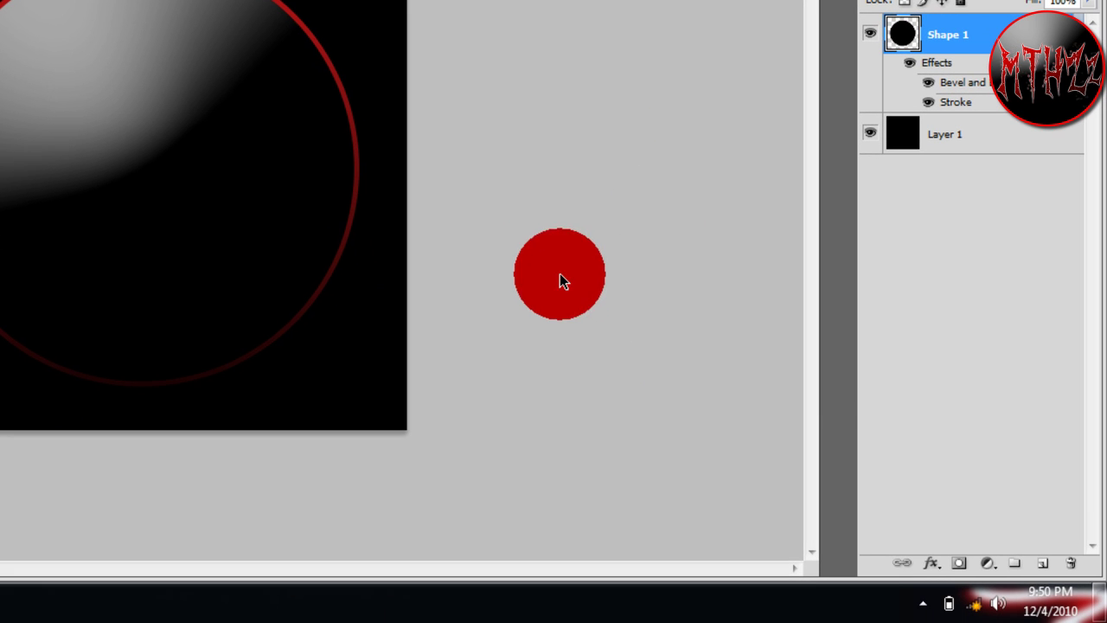
Add a new empty layer and set the foreground colour to ff0000.
click(1046, 567)
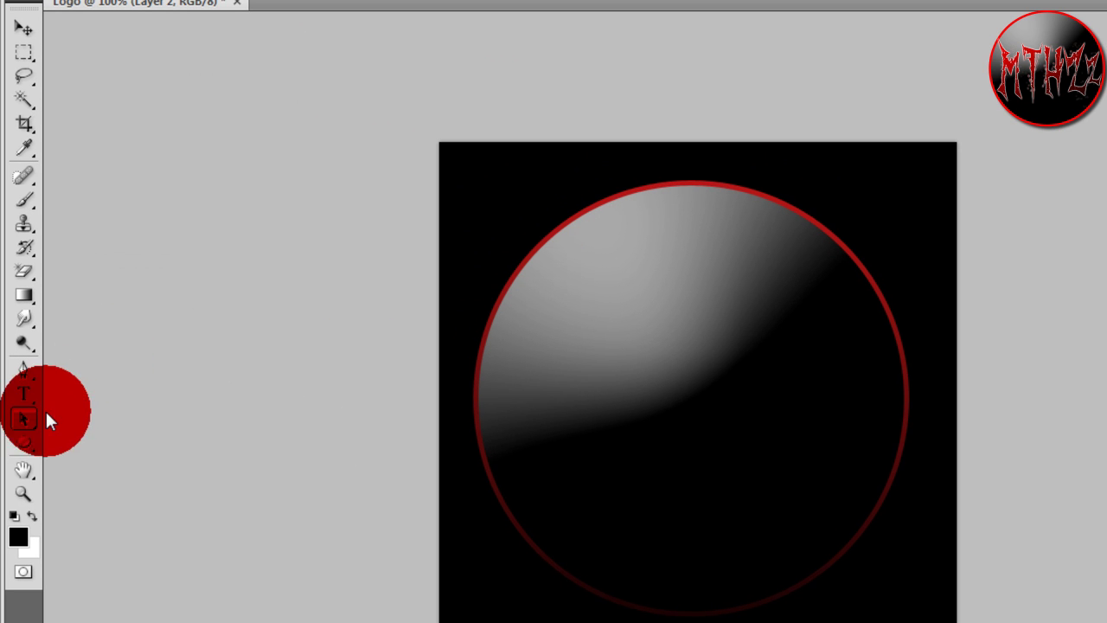
click(20, 536)
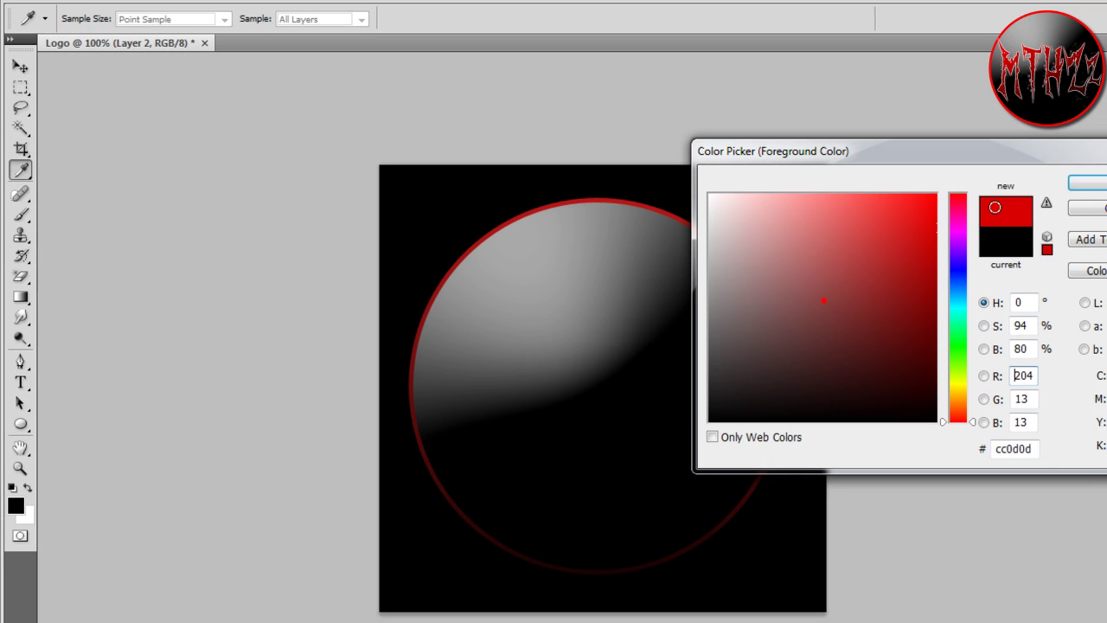
text(ff0000)
key(Return)
Type 'MTHZz' in red Asian Guy lettering and drag it lower with Free Transform.
key(a)
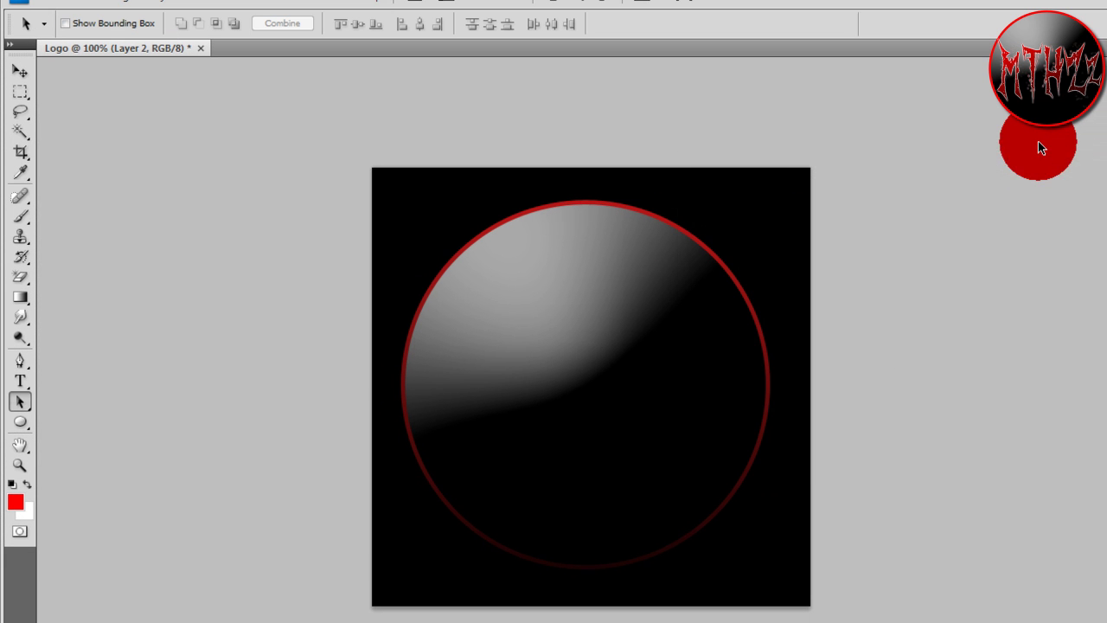
click(20, 382)
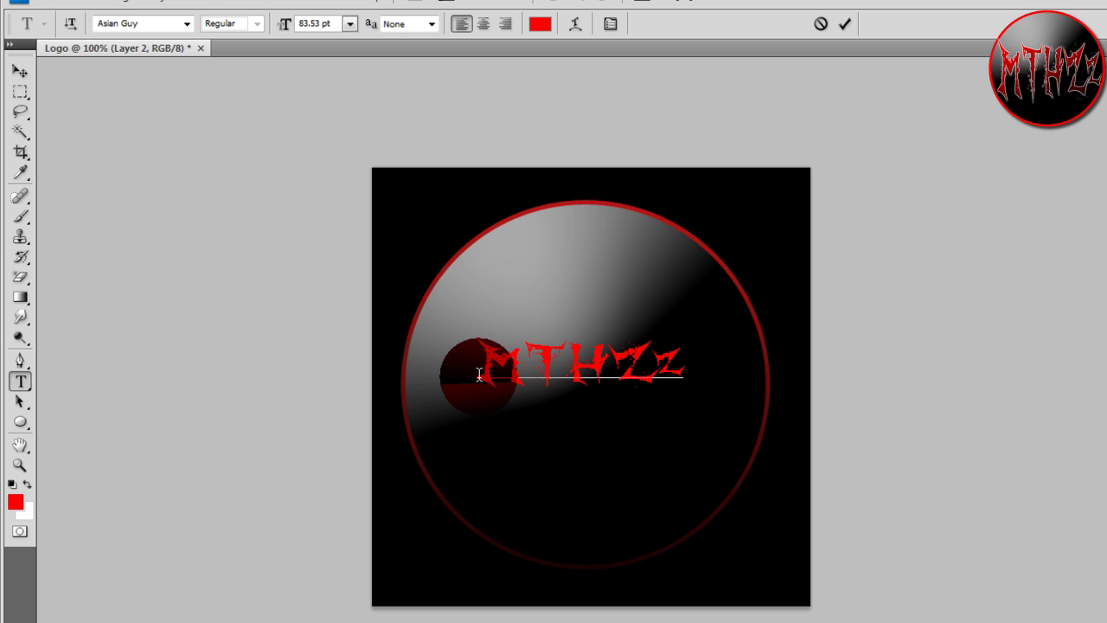
click(21, 70)
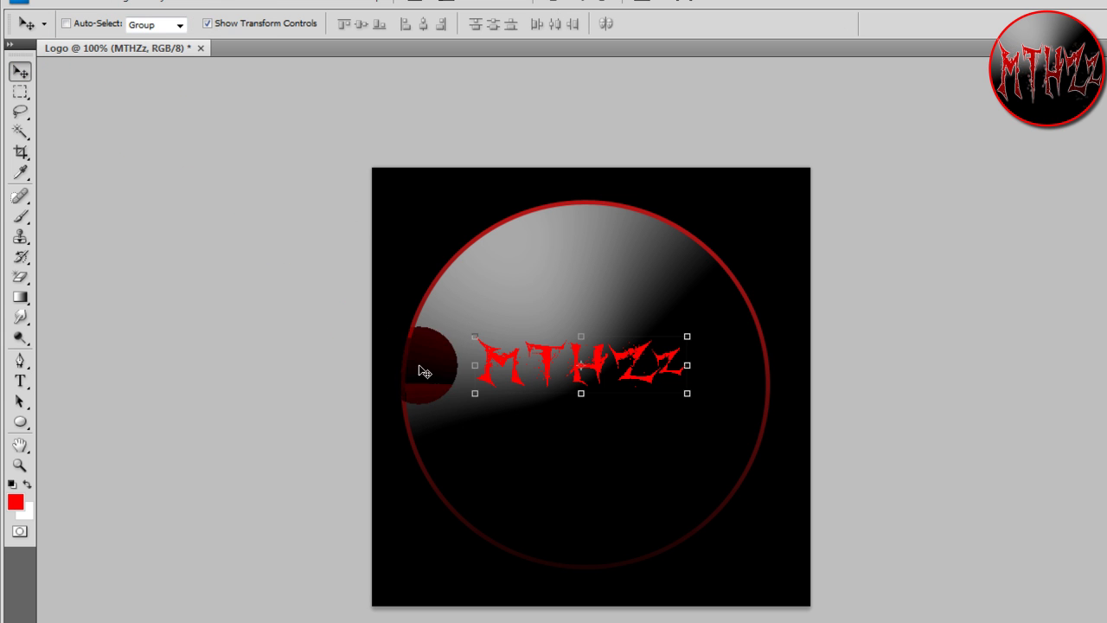
click(580, 336)
drag(583, 251, 577, 216)
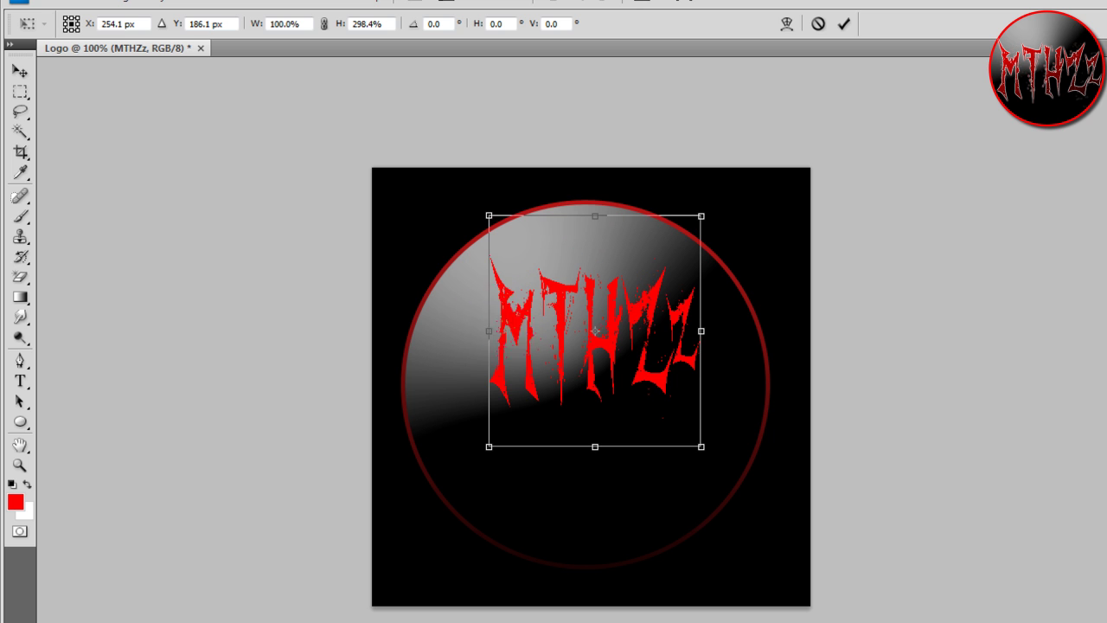
Stretch the MTHZz text to about 150% width, centre it in the circle, and commit.
drag(487, 332, 391, 330)
drag(460, 334, 508, 383)
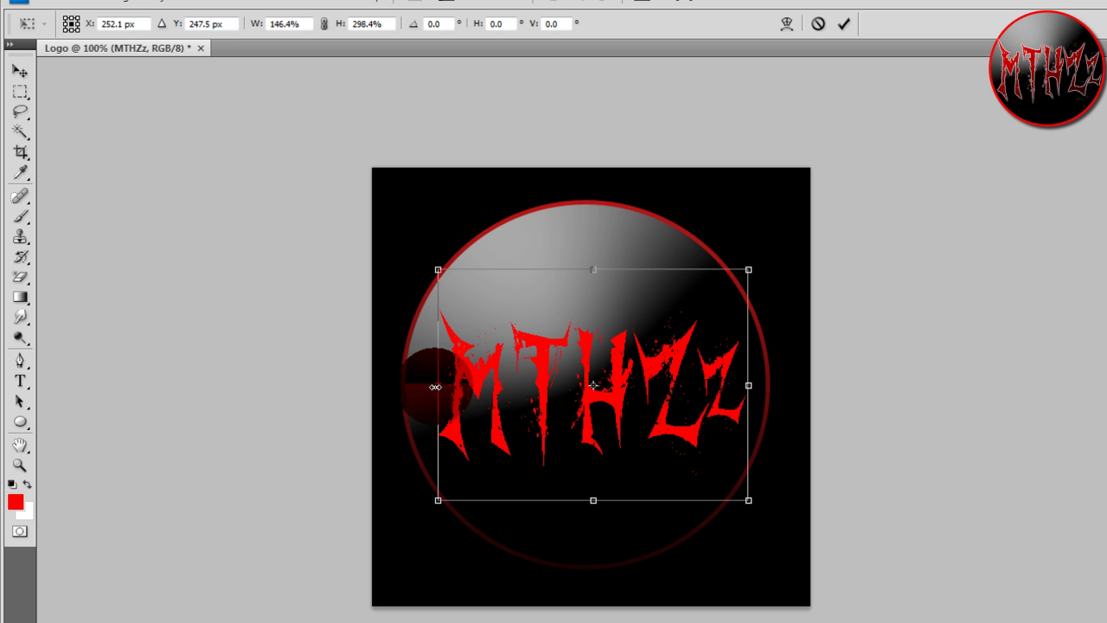
drag(433, 387, 426, 386)
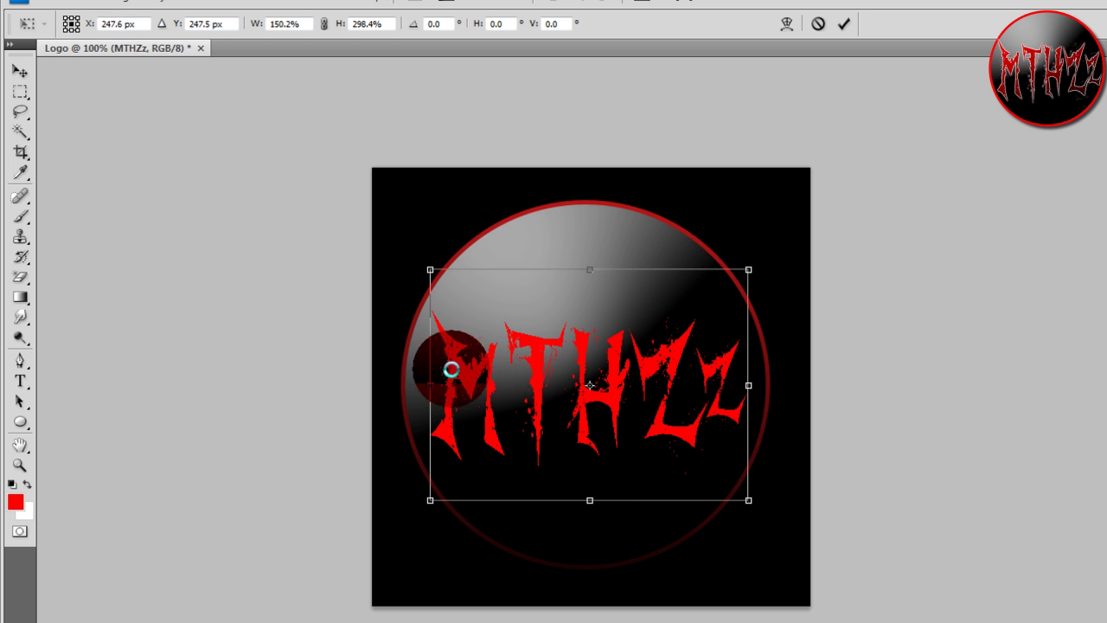
double_click(553, 370)
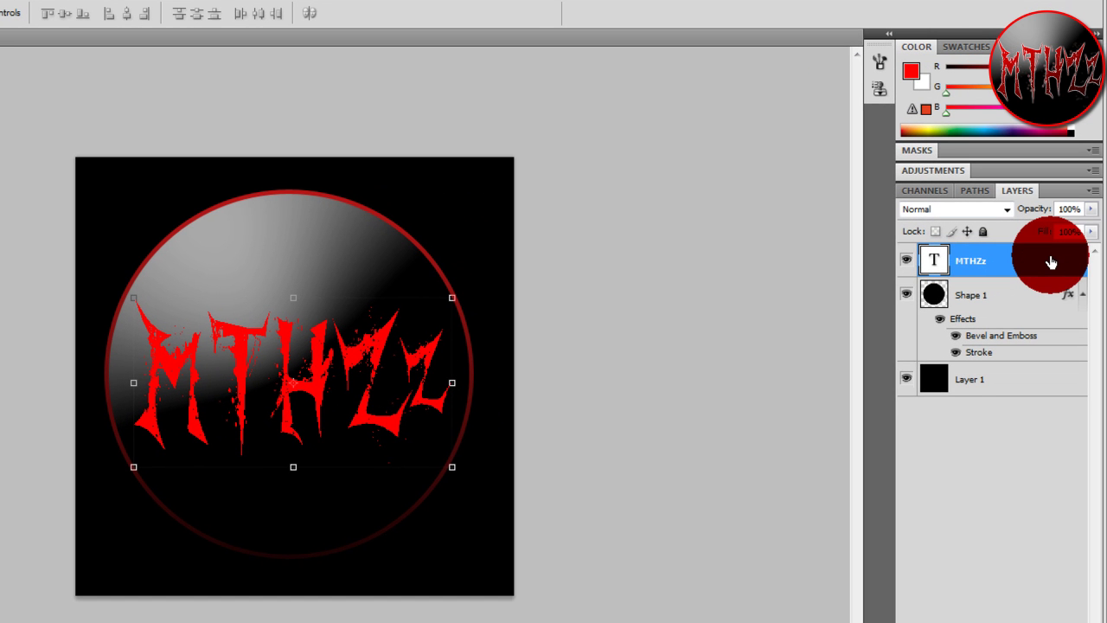
Style the MTHZz layer with a white Outer Glow at Range 65% and Spread 10%.
double_click(1051, 262)
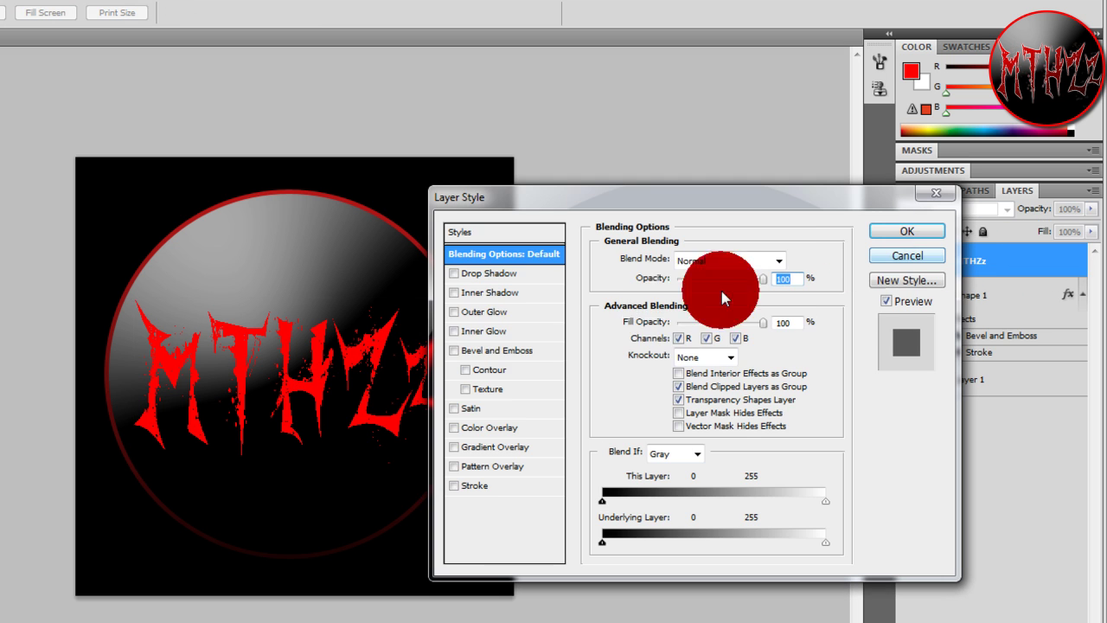
click(483, 312)
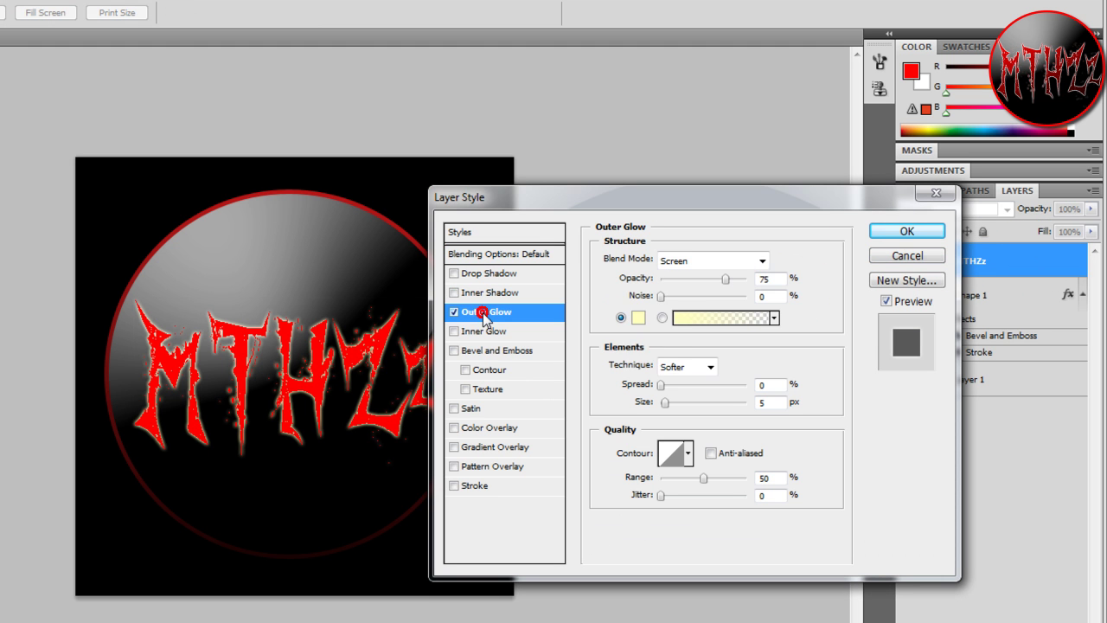
click(640, 322)
drag(501, 288, 342, 154)
key(Return)
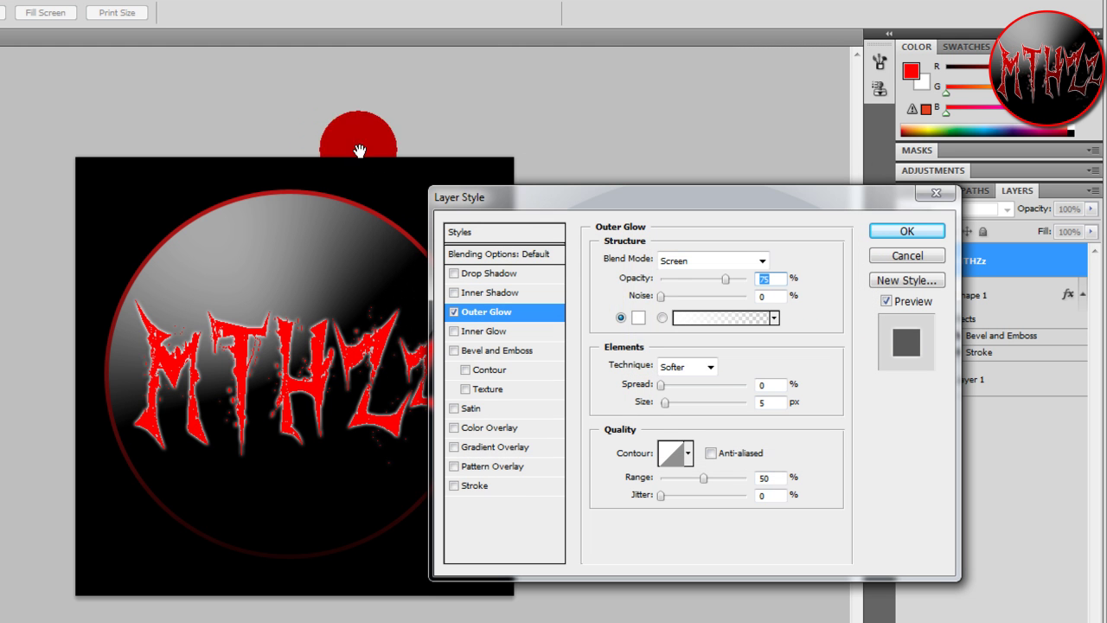
click(778, 473)
click(727, 487)
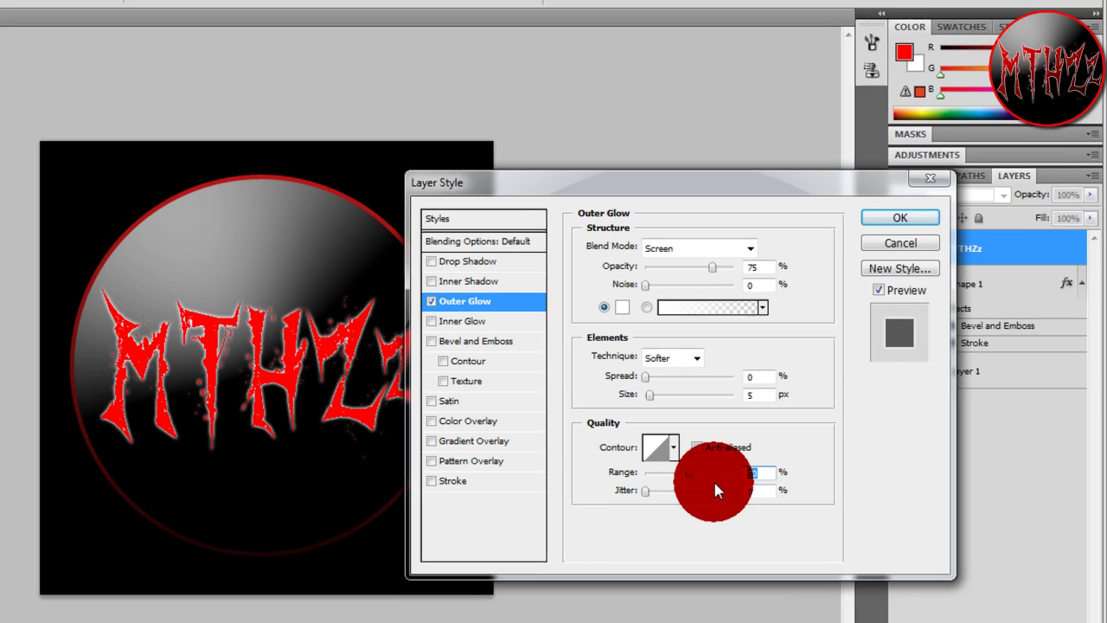
text(65)
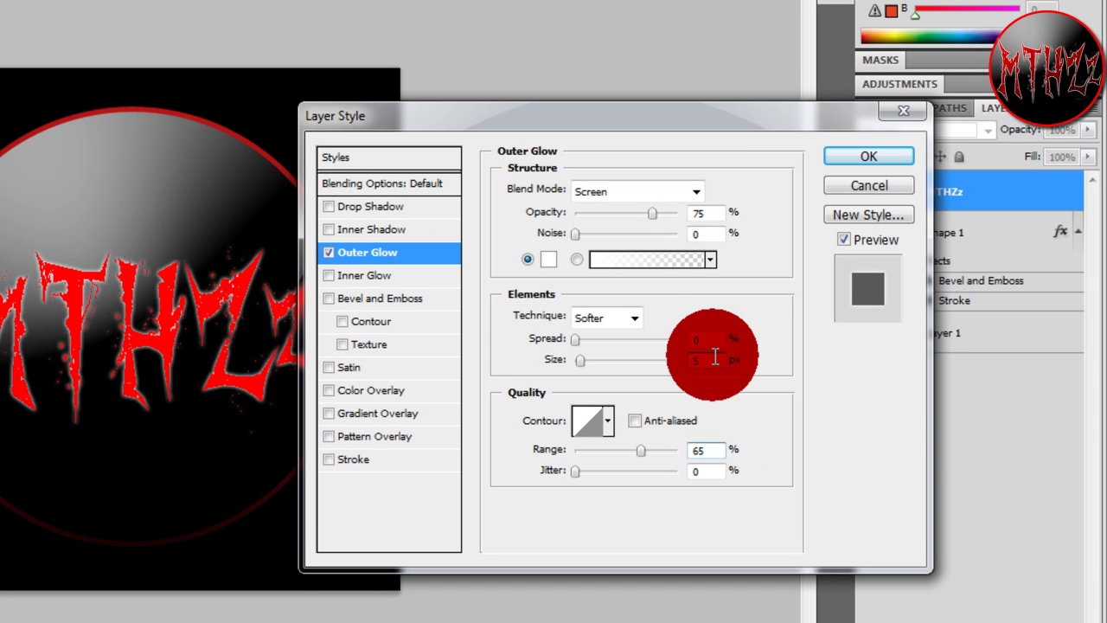
click(702, 338)
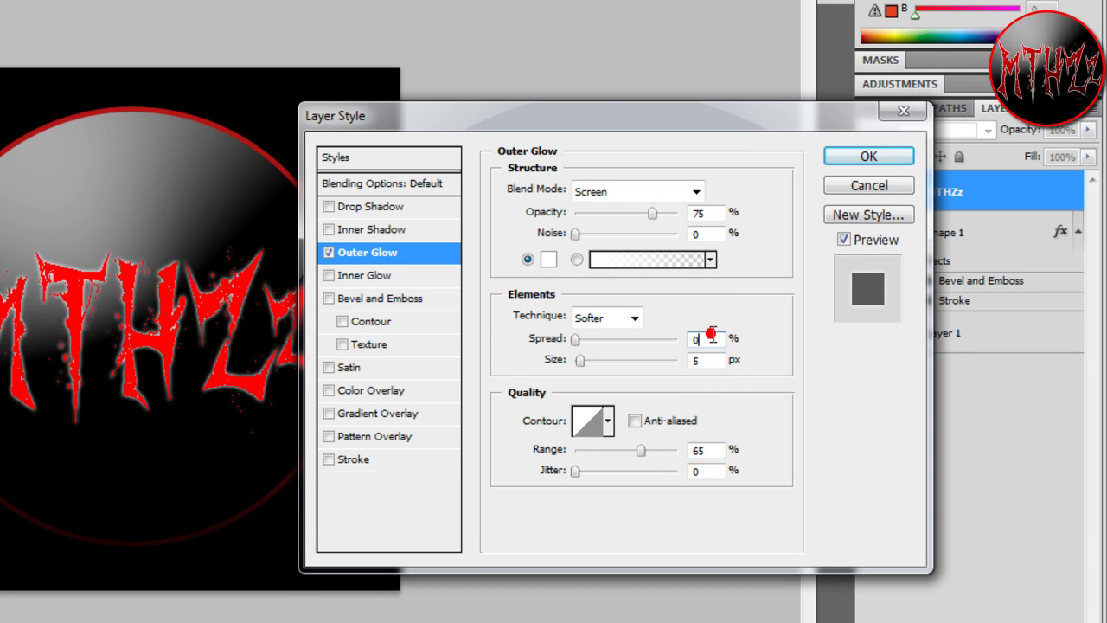
text(10)
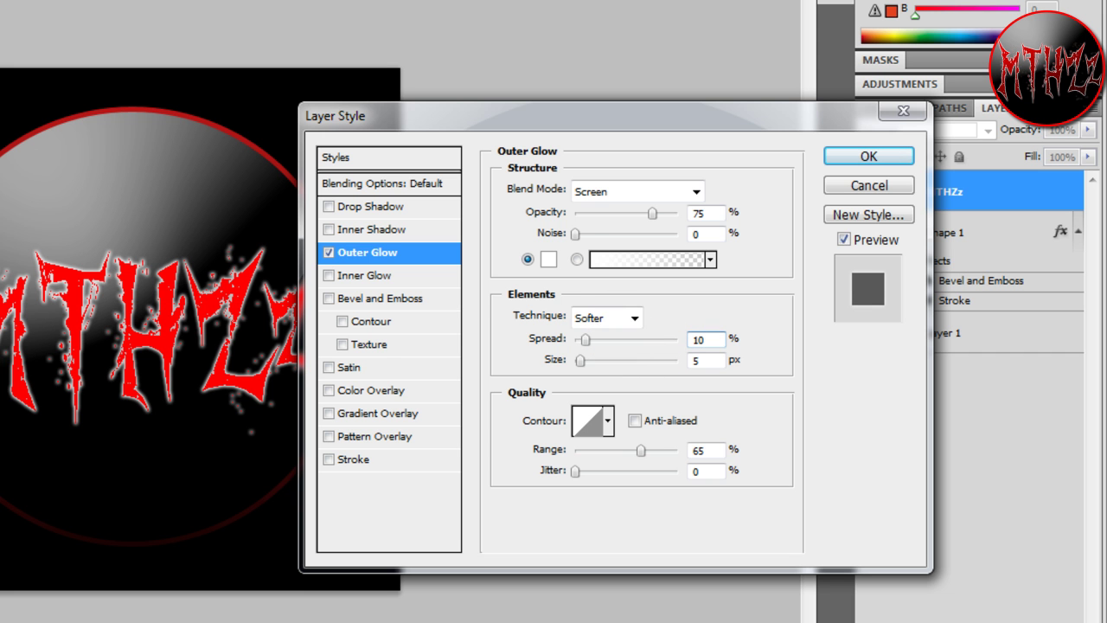
Try a magenta Inner Glow on the MTHZz text.
click(376, 277)
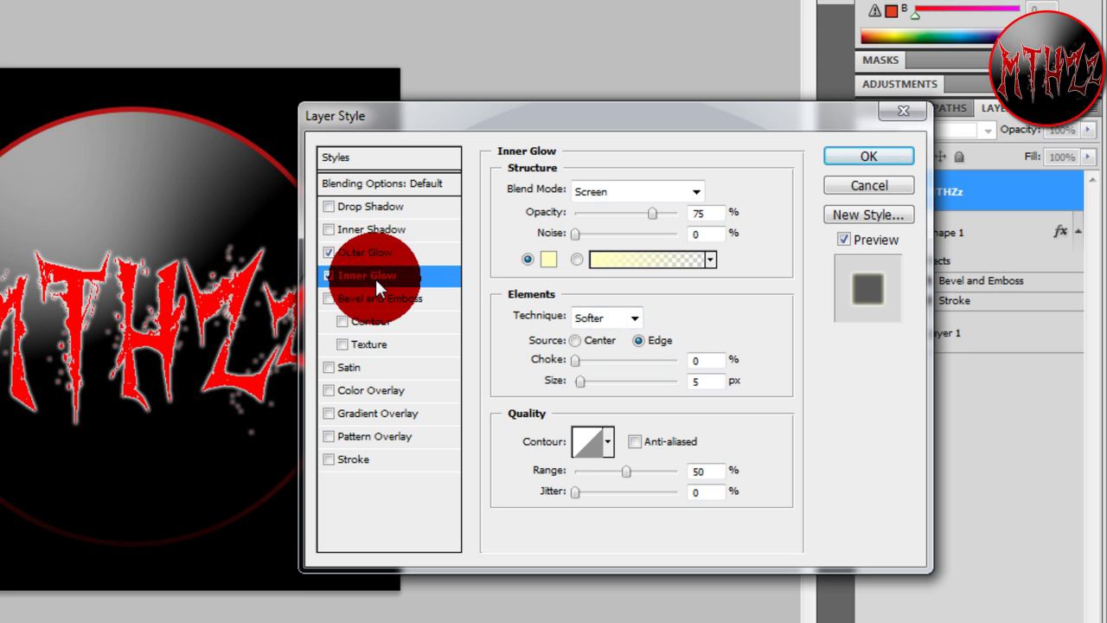
click(548, 259)
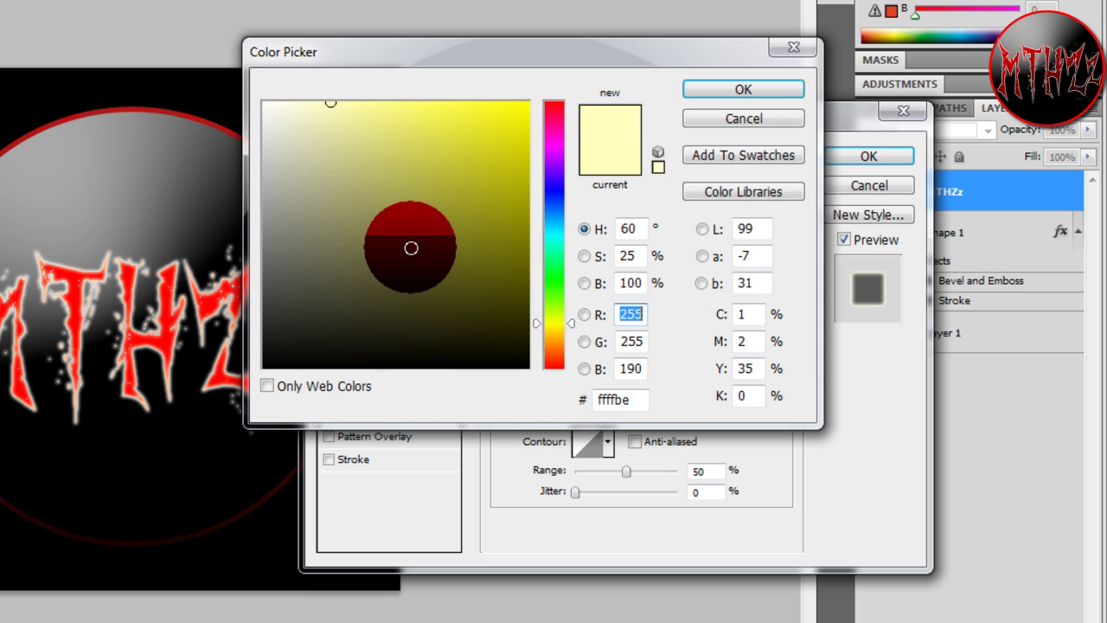
click(556, 237)
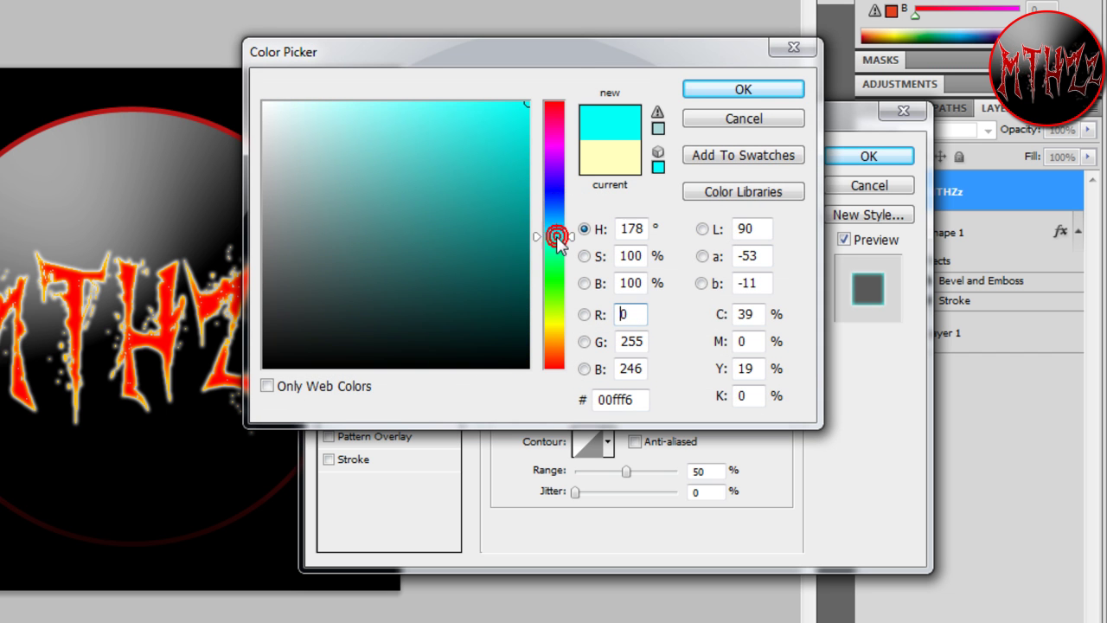
drag(556, 237, 546, 141)
click(741, 87)
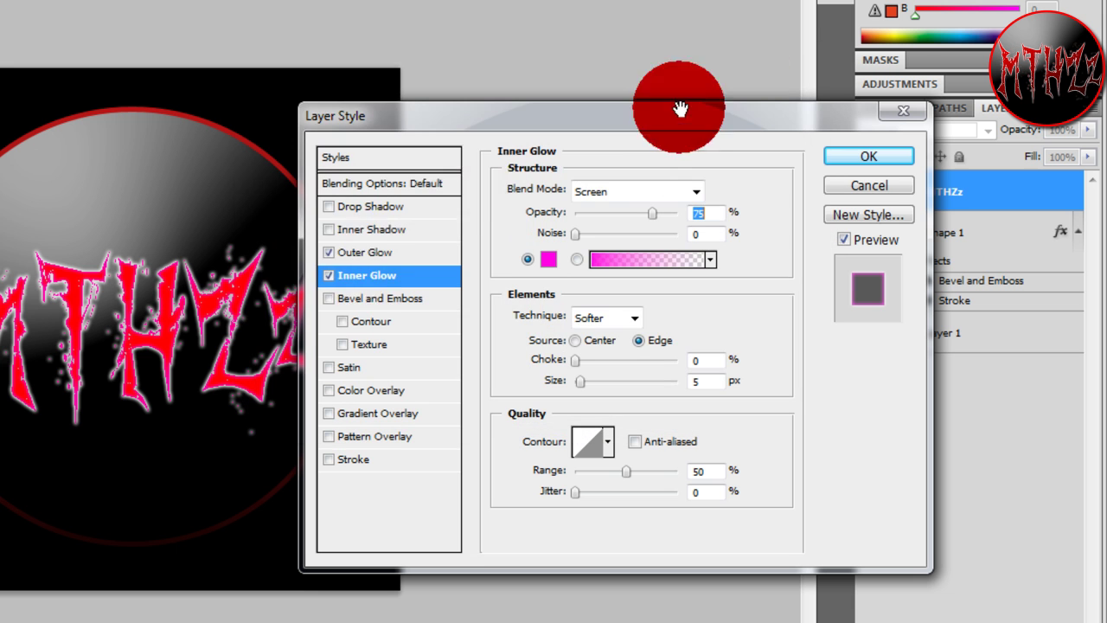
Discard the Inner Glow and apply the style with only the white Outer Glow.
click(328, 275)
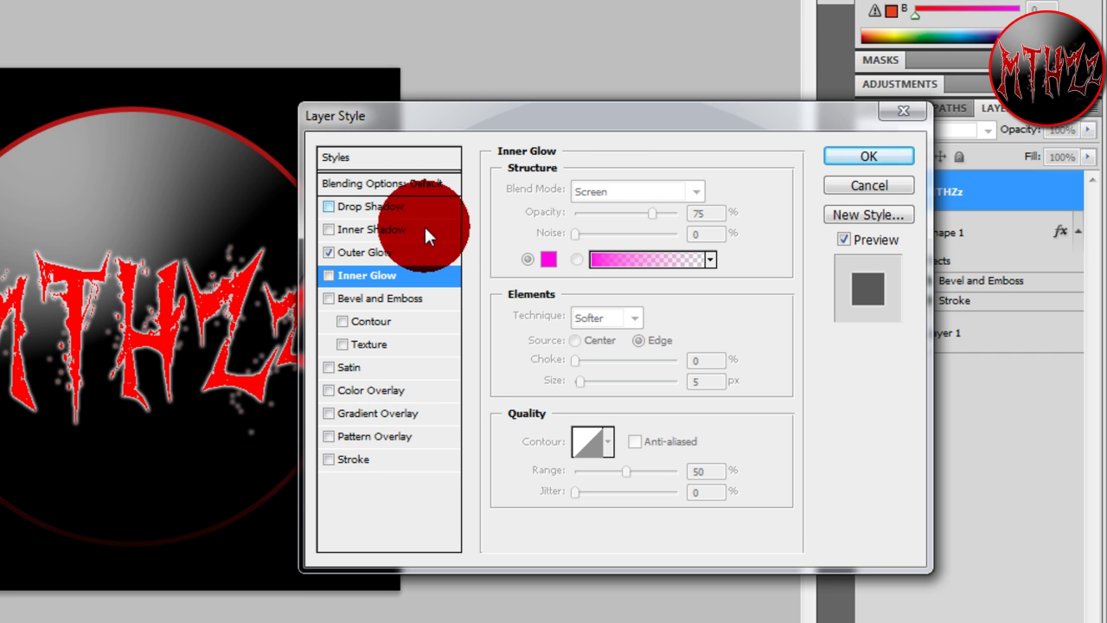
click(861, 157)
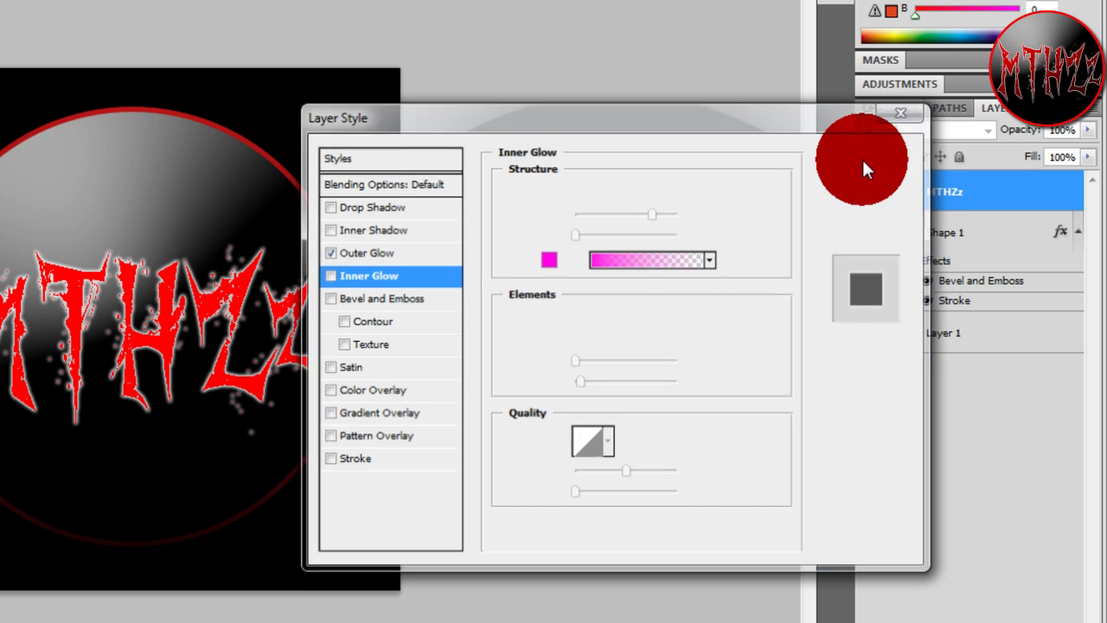
key(Tab)
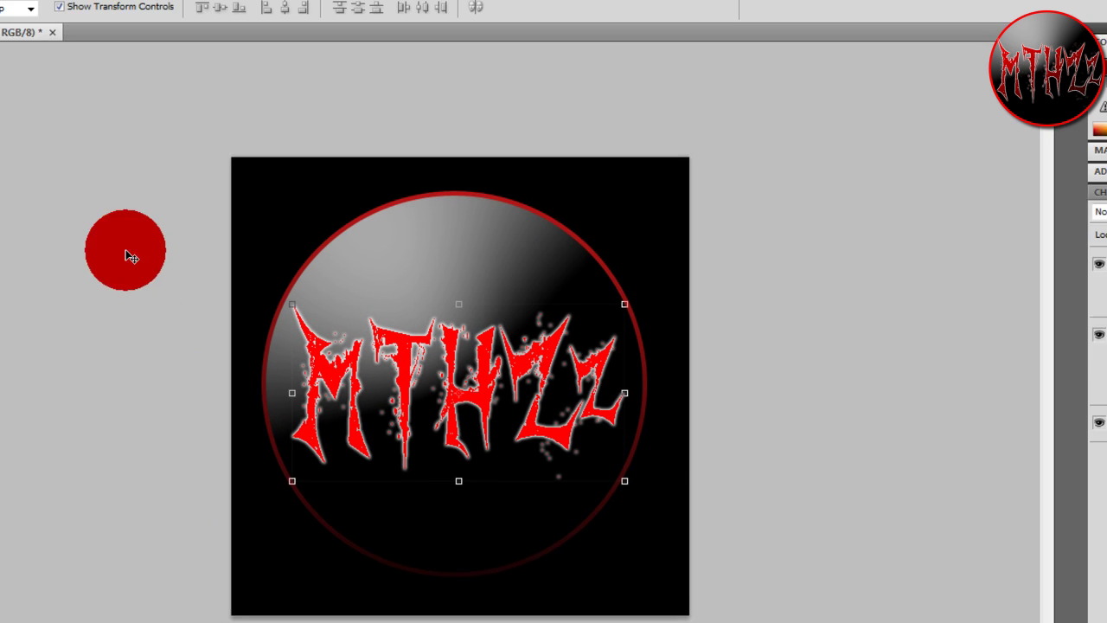
Start a Save As of the logo with JPEG as the format.
key(alt+Tab)
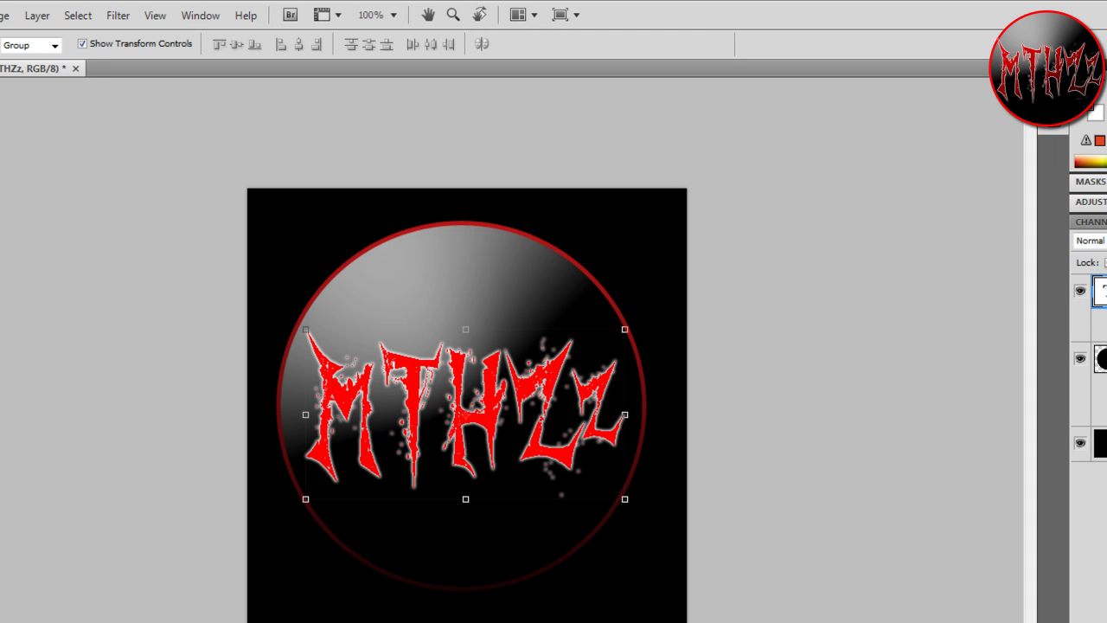
click(17, 15)
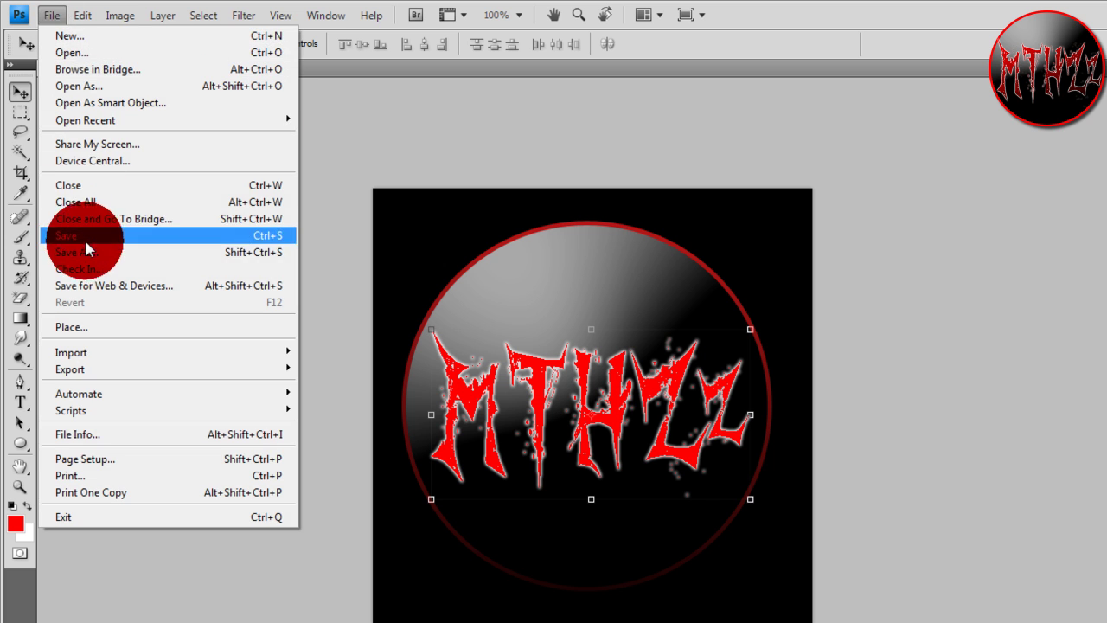
click(82, 251)
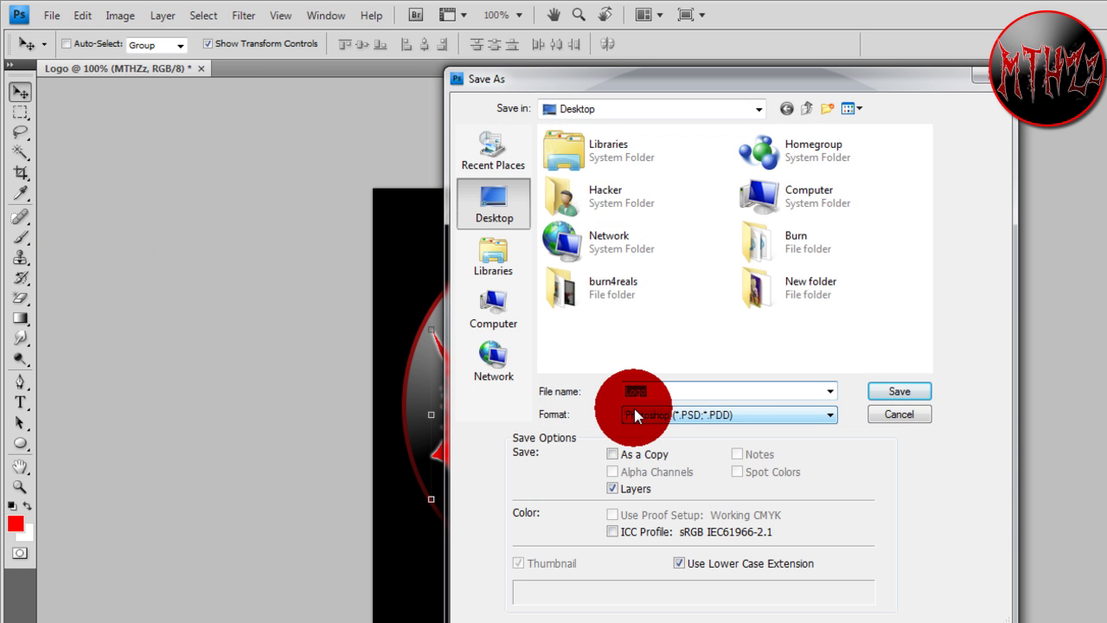
click(635, 415)
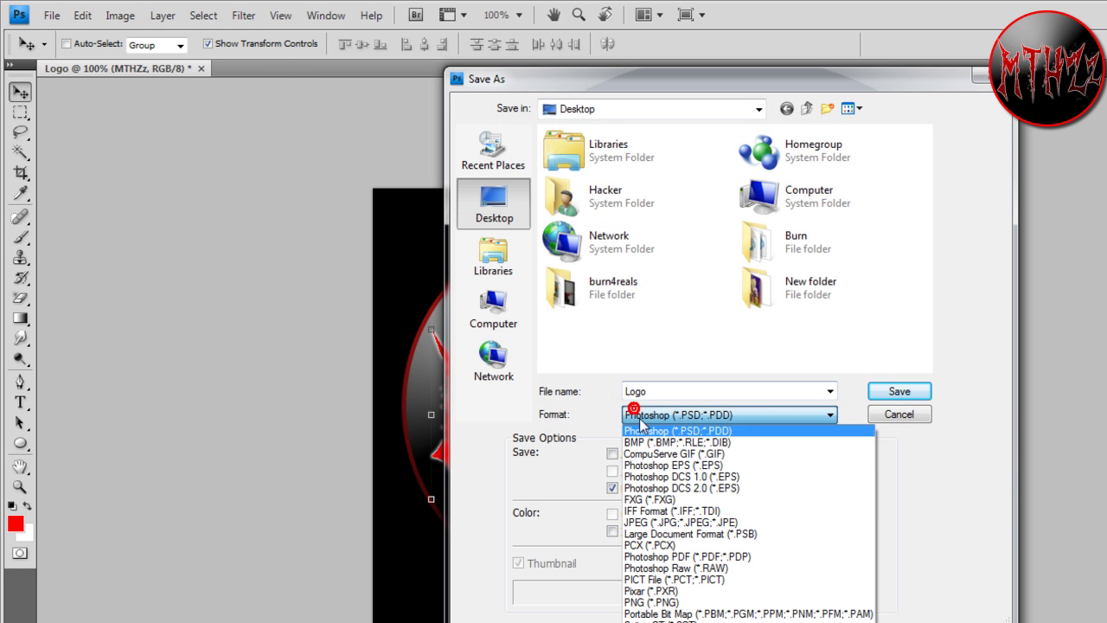
click(651, 520)
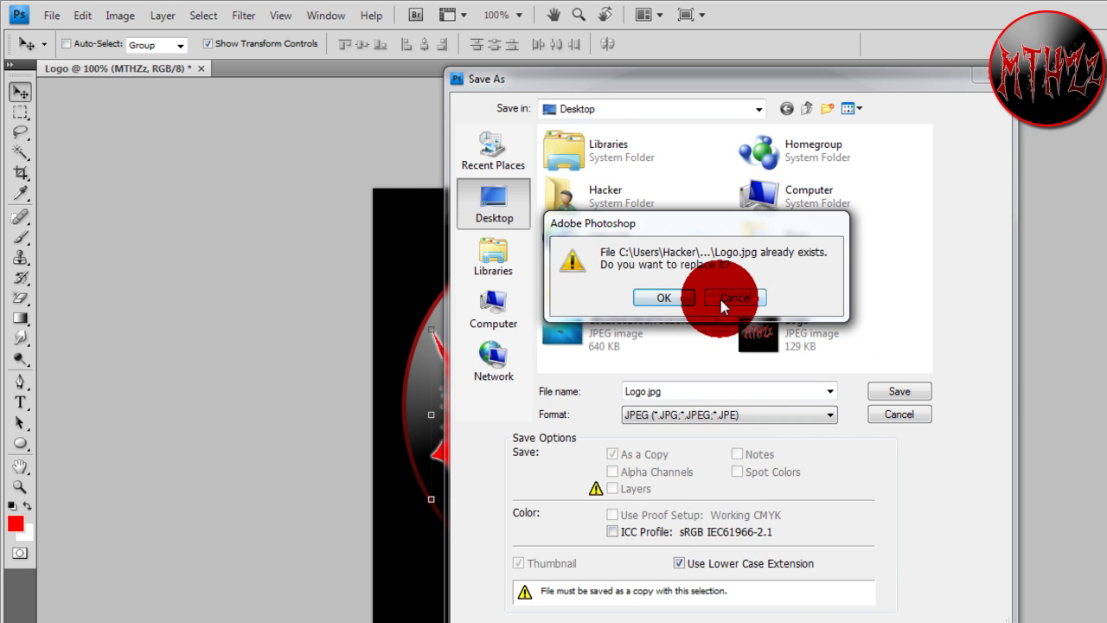
Rename the file to Loqgo.jpg instead of replacing Logo.jpg, and save at quality 12.
click(720, 298)
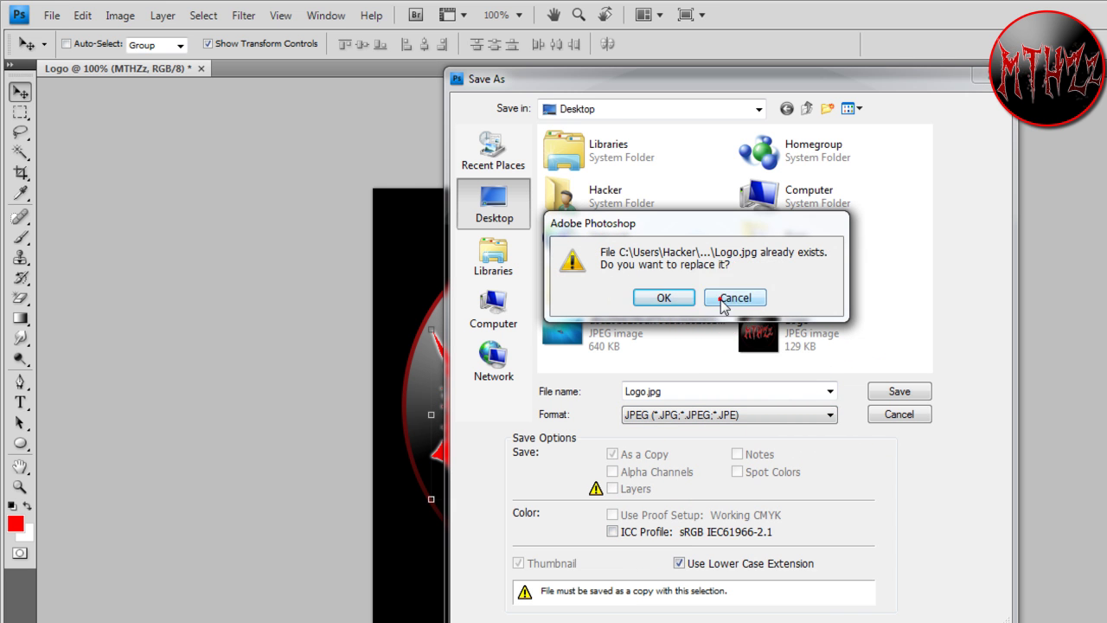
double_click(634, 390)
click(637, 390)
text(q)
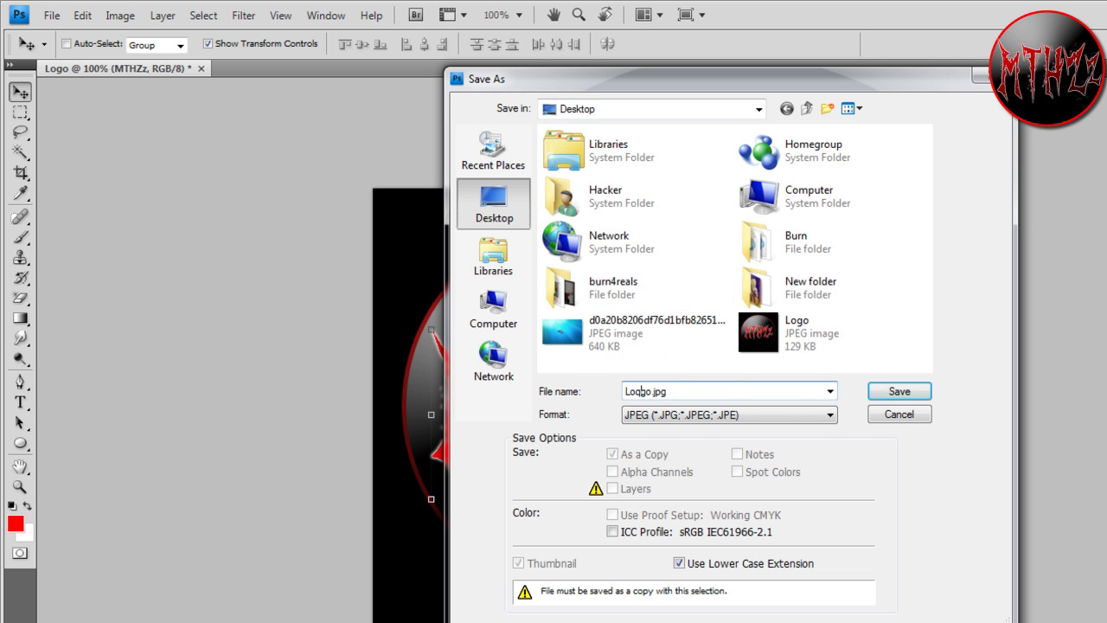
click(900, 389)
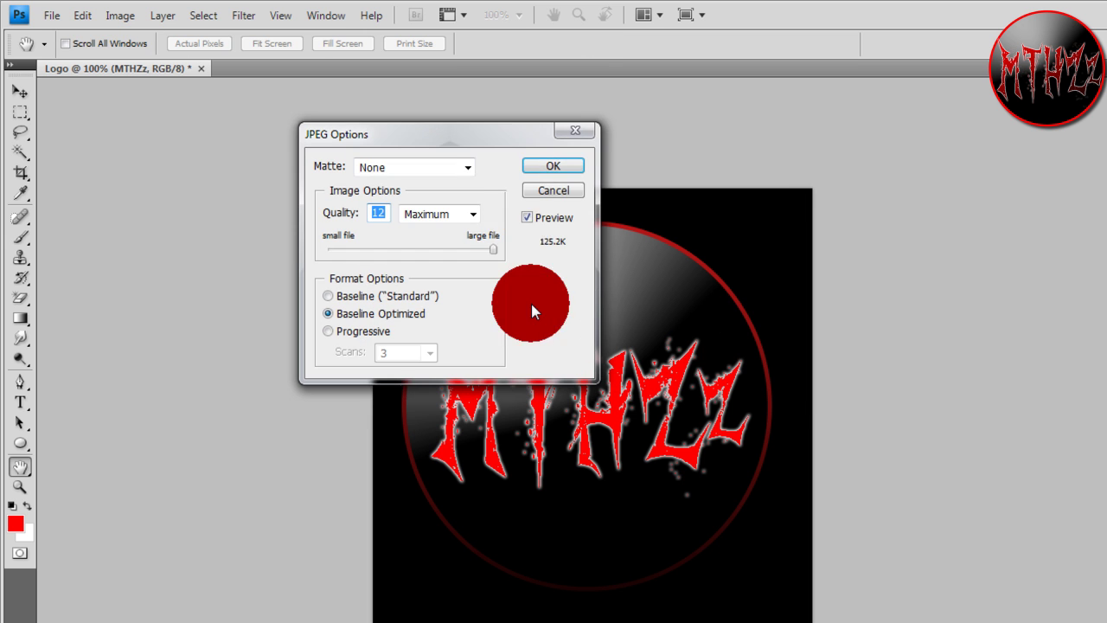
click(559, 165)
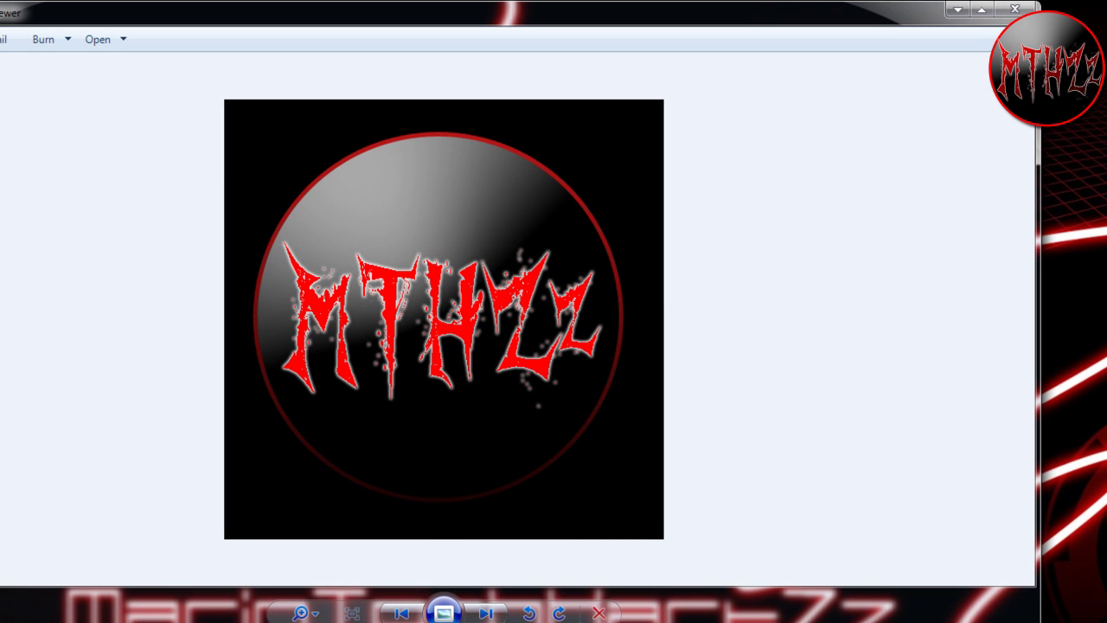
Show Loqgo.jpg in Windows Photo Viewer and move its window to the right beside the desktop icons.
click(703, 220)
click(679, 7)
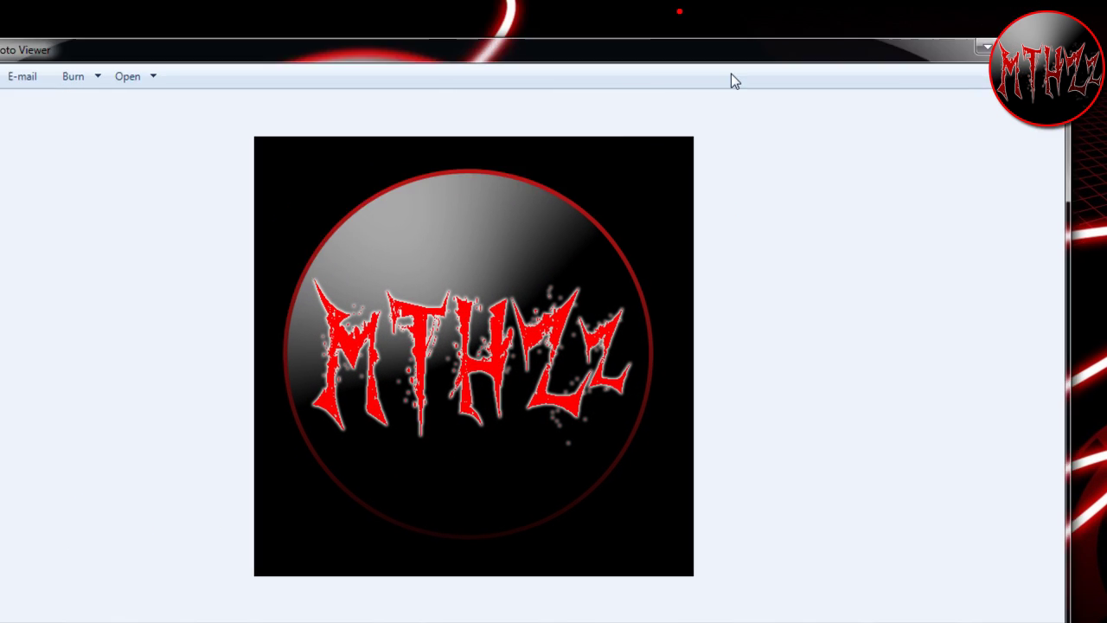
drag(731, 80, 1106, 65)
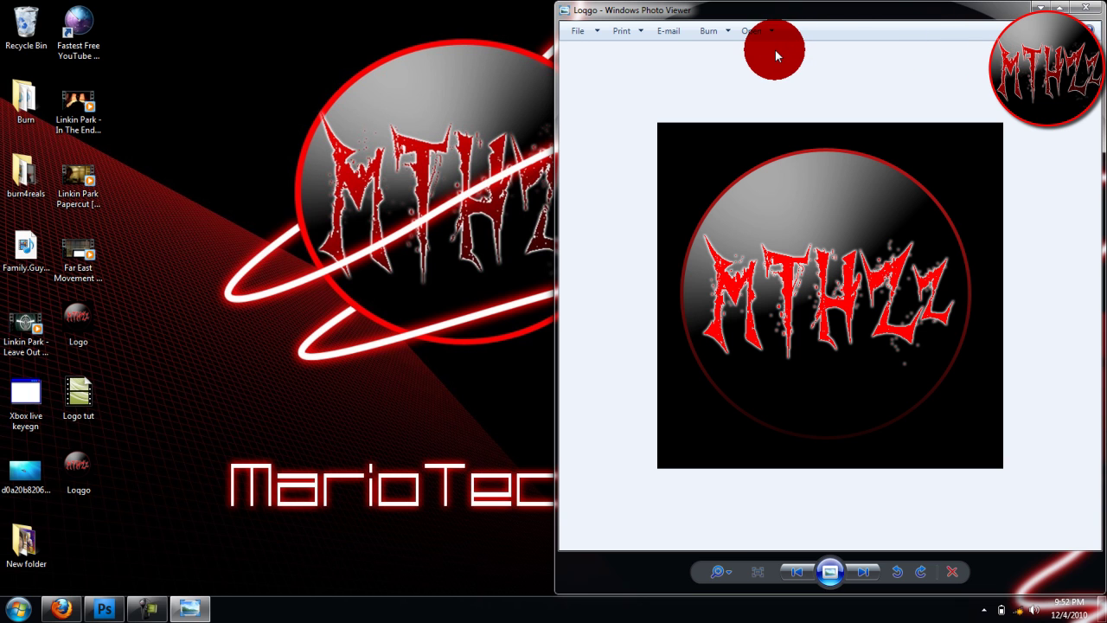
Close the Windows Photo Viewer window showing Loqgo.jpg.
click(1093, 12)
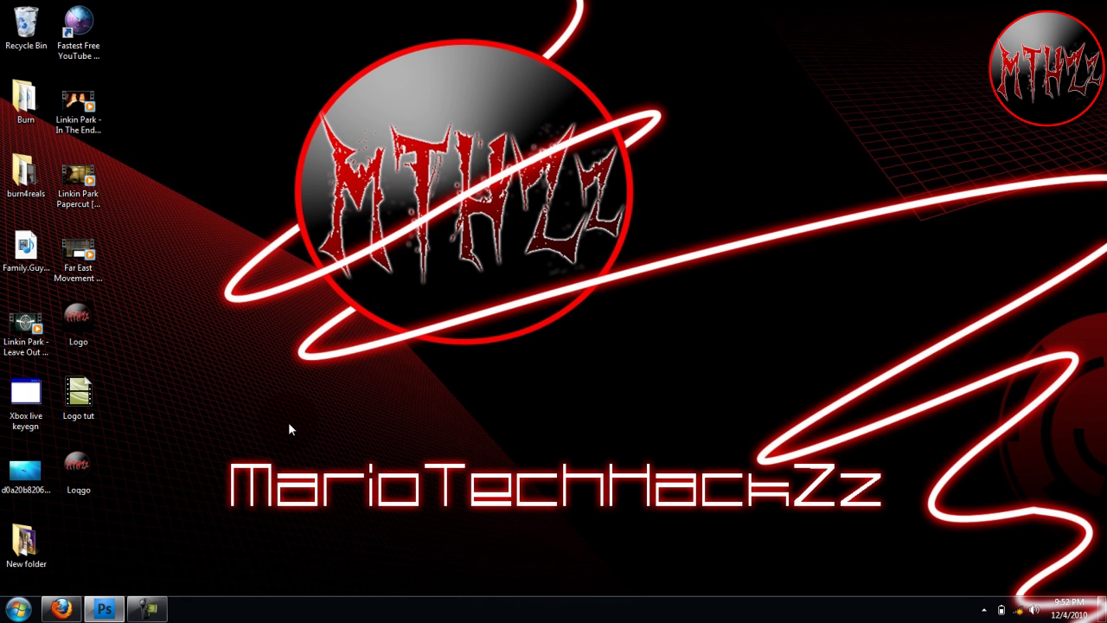